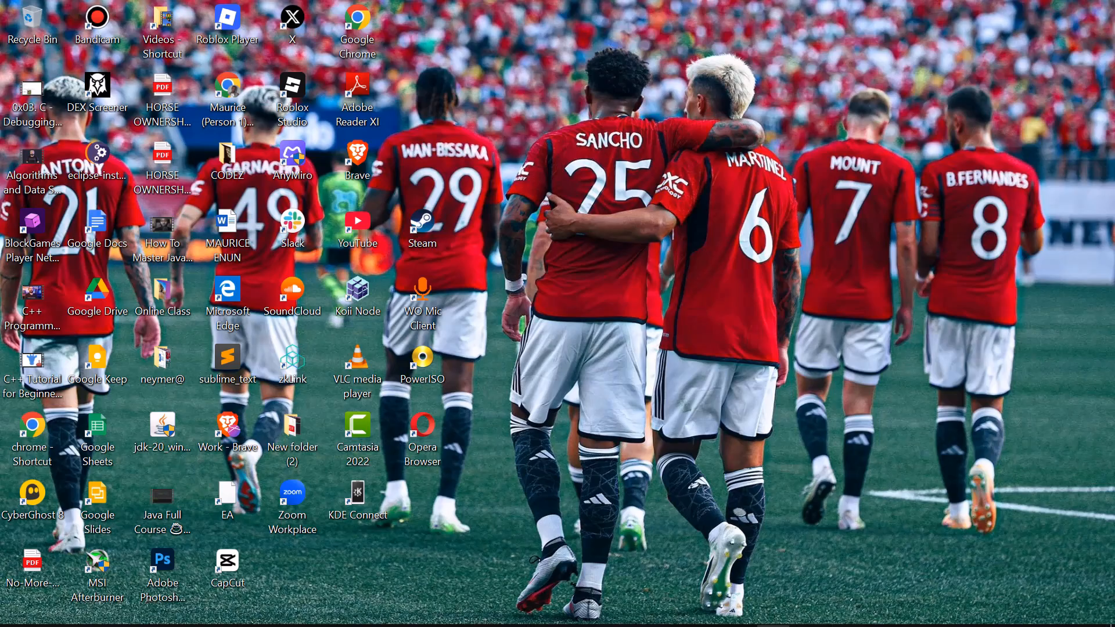
- Bring up the Brave window showing Shopify's 'Sell Online & In Person' page from the taskbar
mouse_move(673, 624)
mouse_move(573, 615)
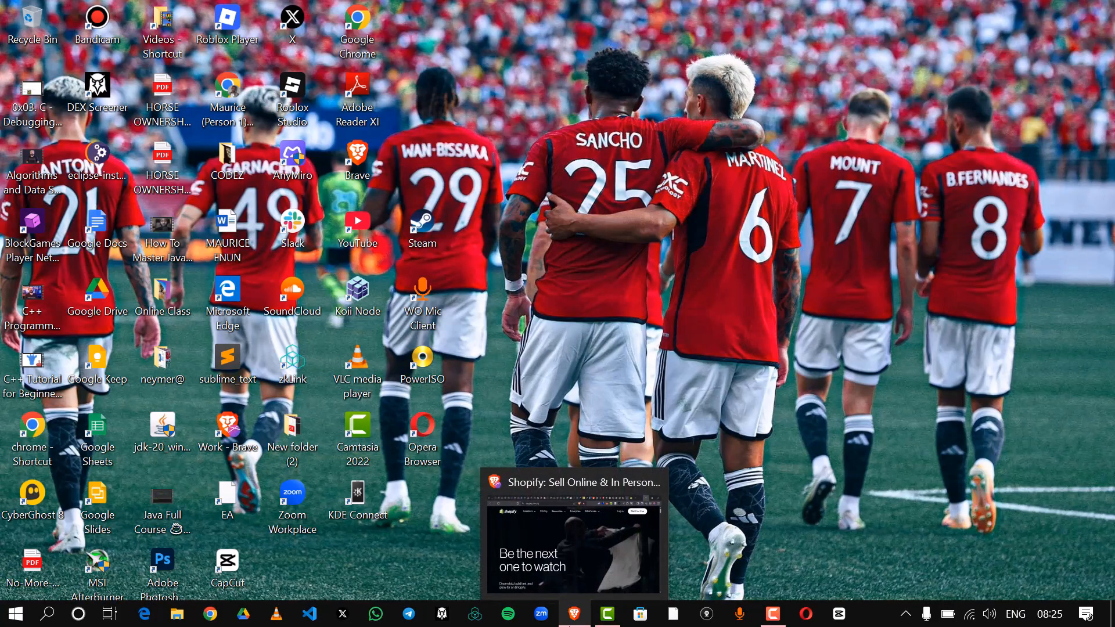
left_click(552, 551)
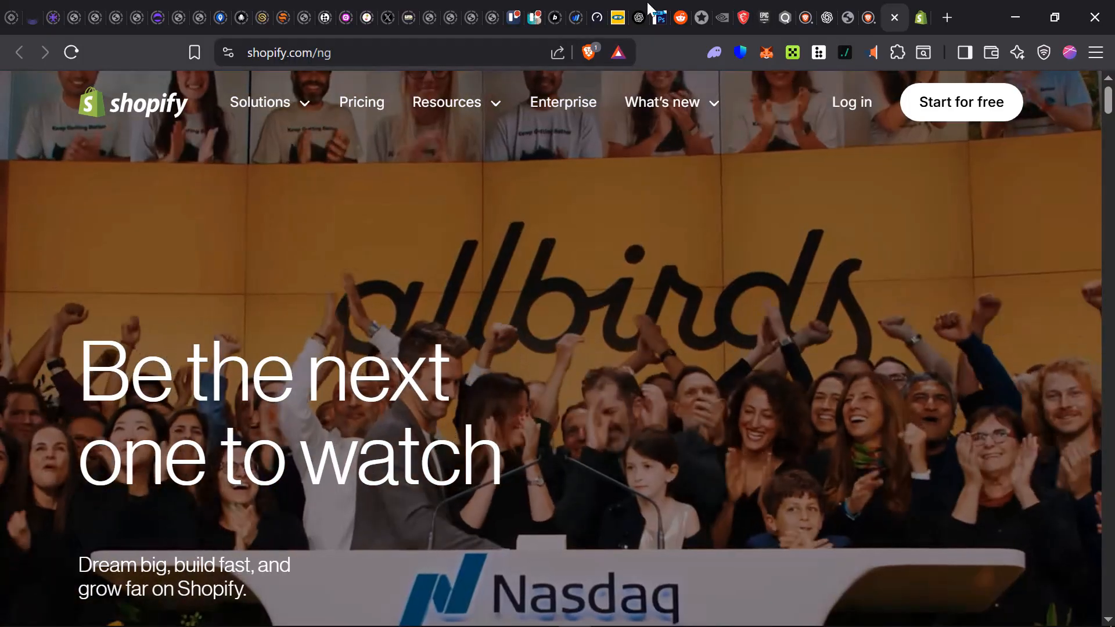
- Paste the prompt asking for a top-selling Shopify product into ChatGPT and send it
left_click(826, 18)
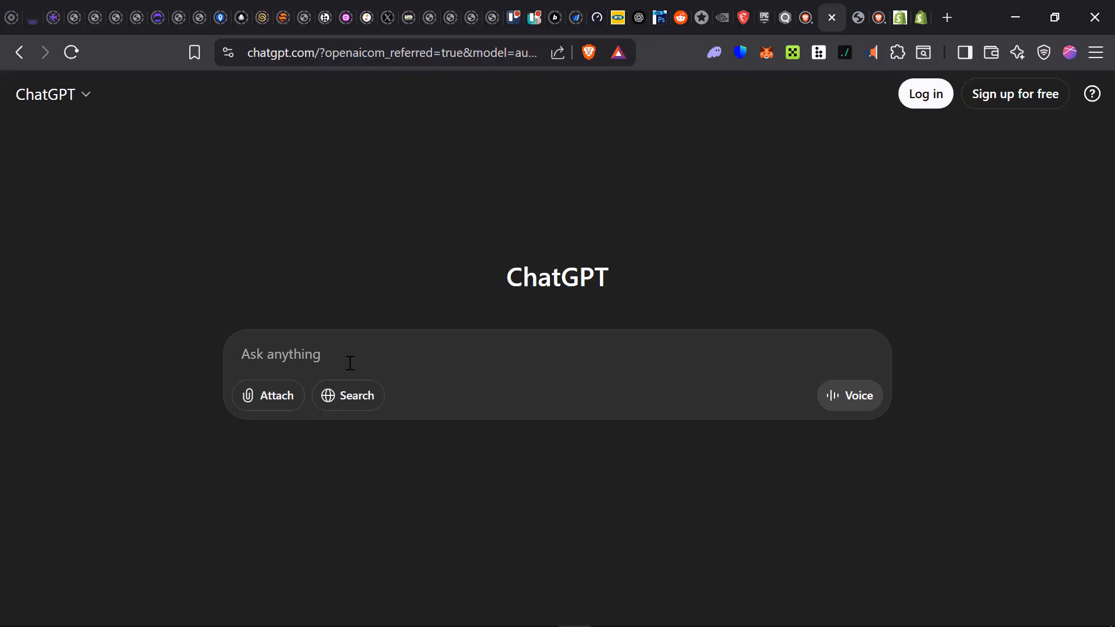
type("Help Me Select a Product for my shopify Store, take inspiration from the top selling product")
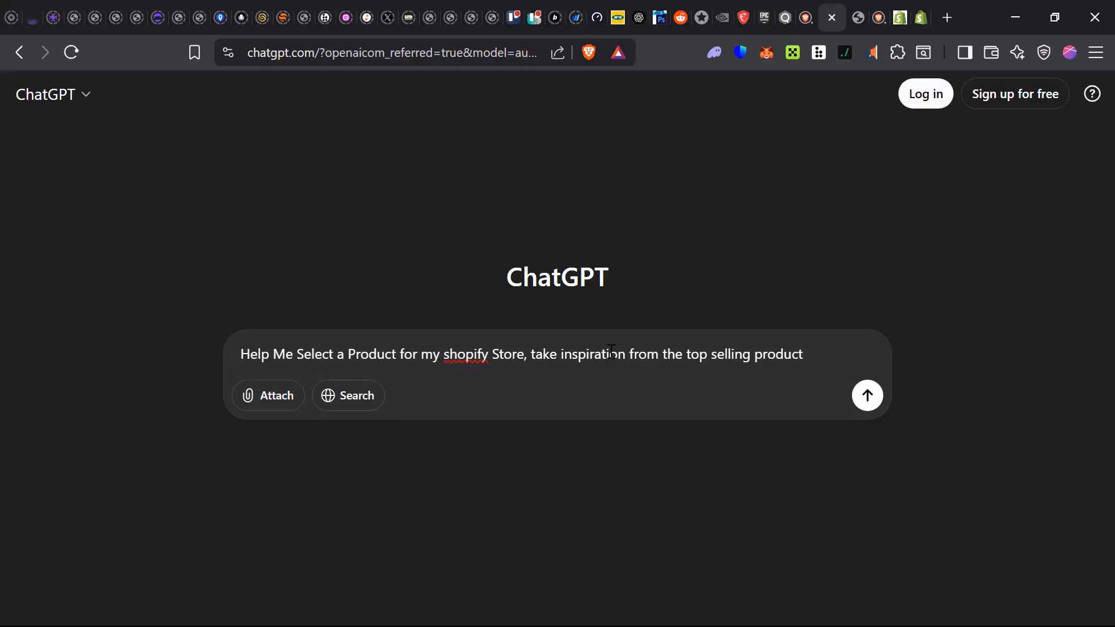
triple_click(239, 350)
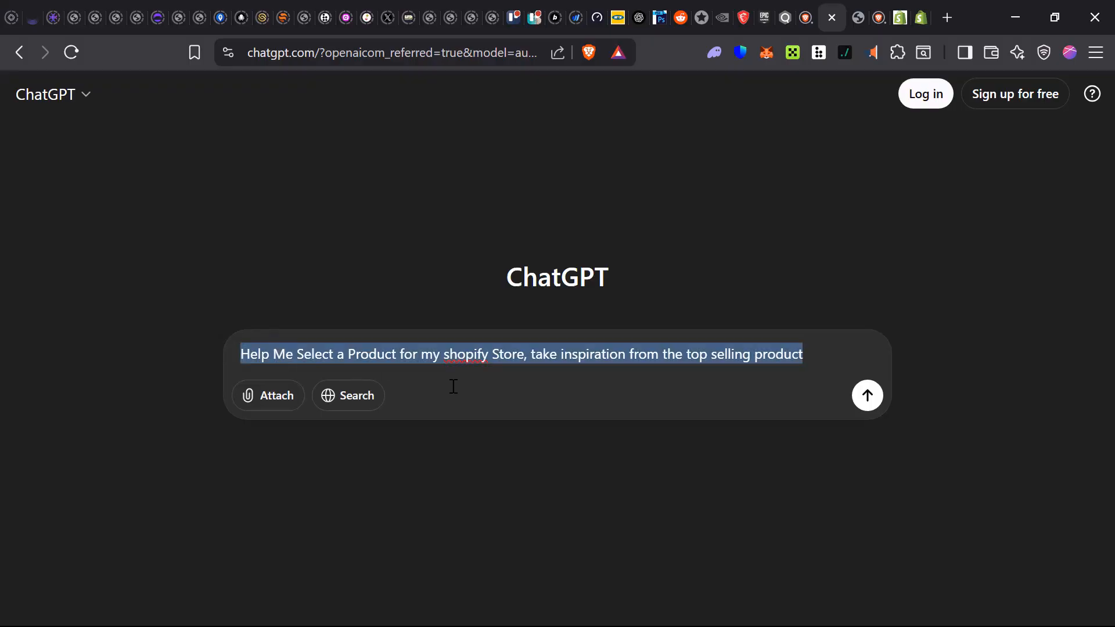
key("Right")
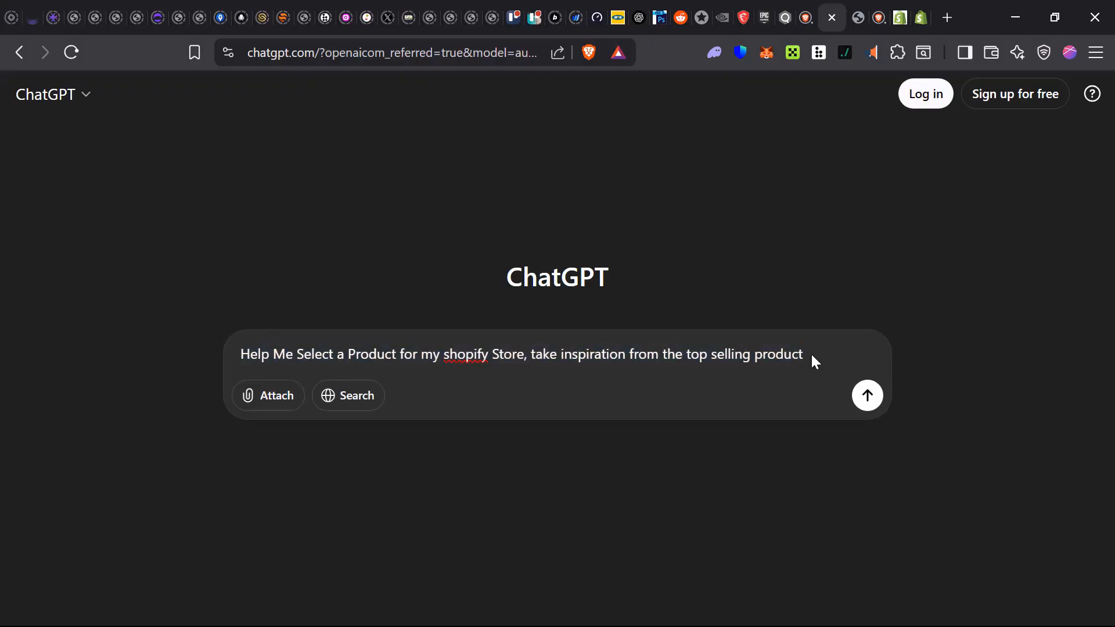
key("ctrl+a")
key("BackSpace")
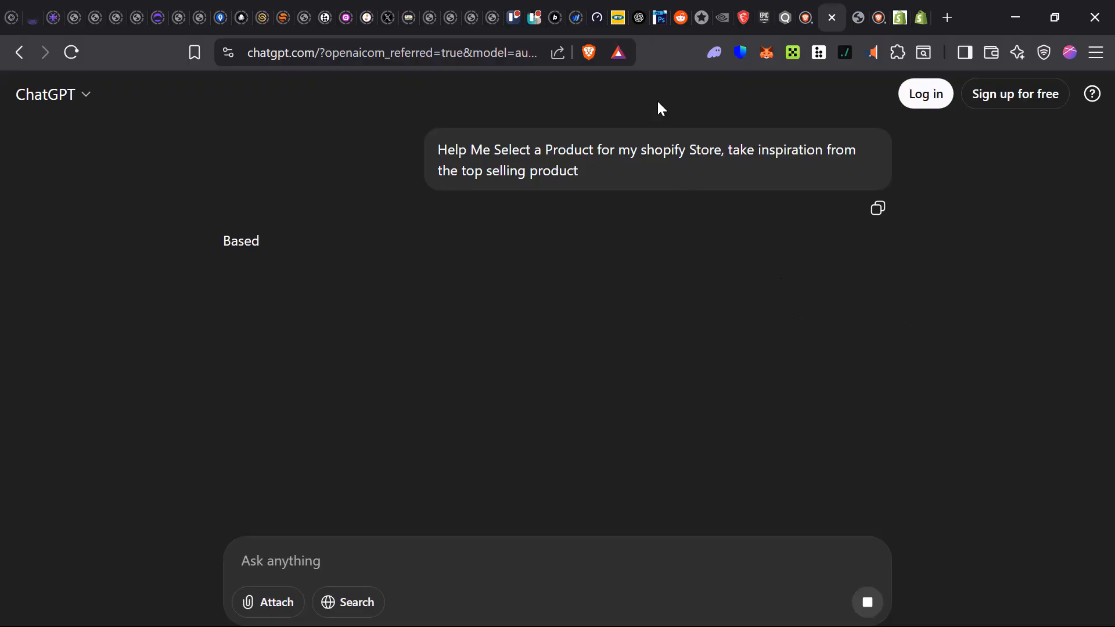
- Start the Shopify free trial and sign up with an email address and password
left_click(899, 18)
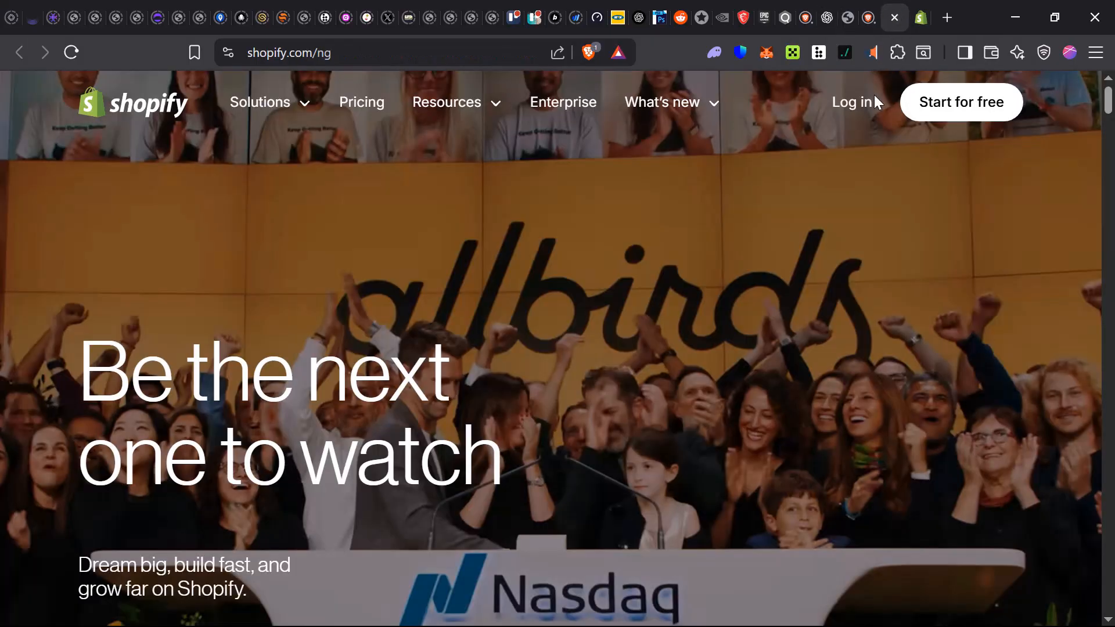
left_click(951, 104)
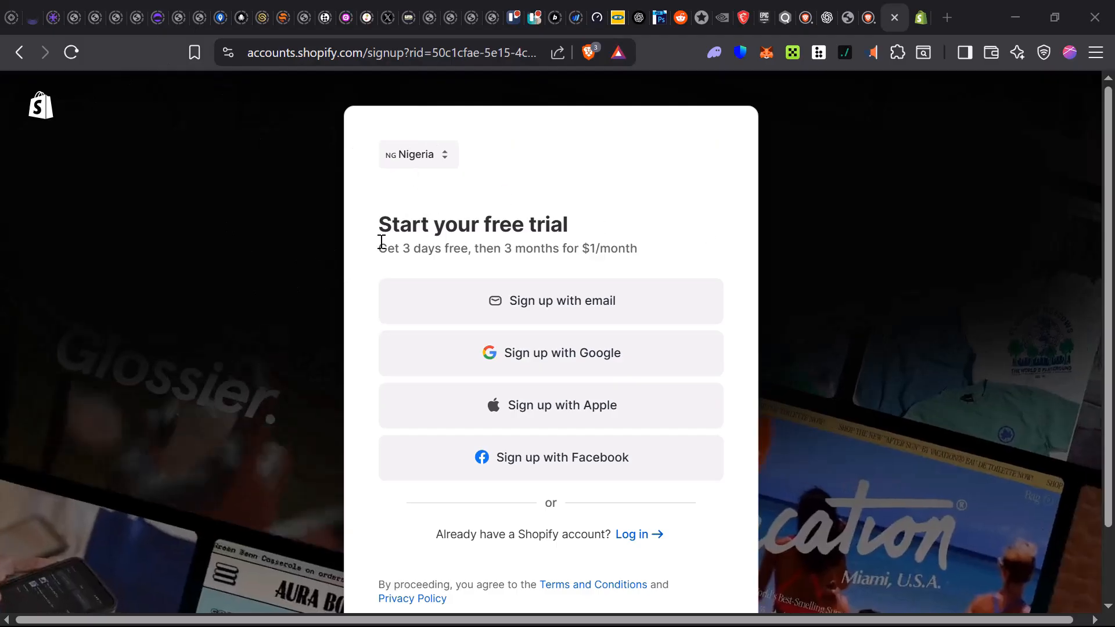
left_click_drag(379, 242, 659, 256)
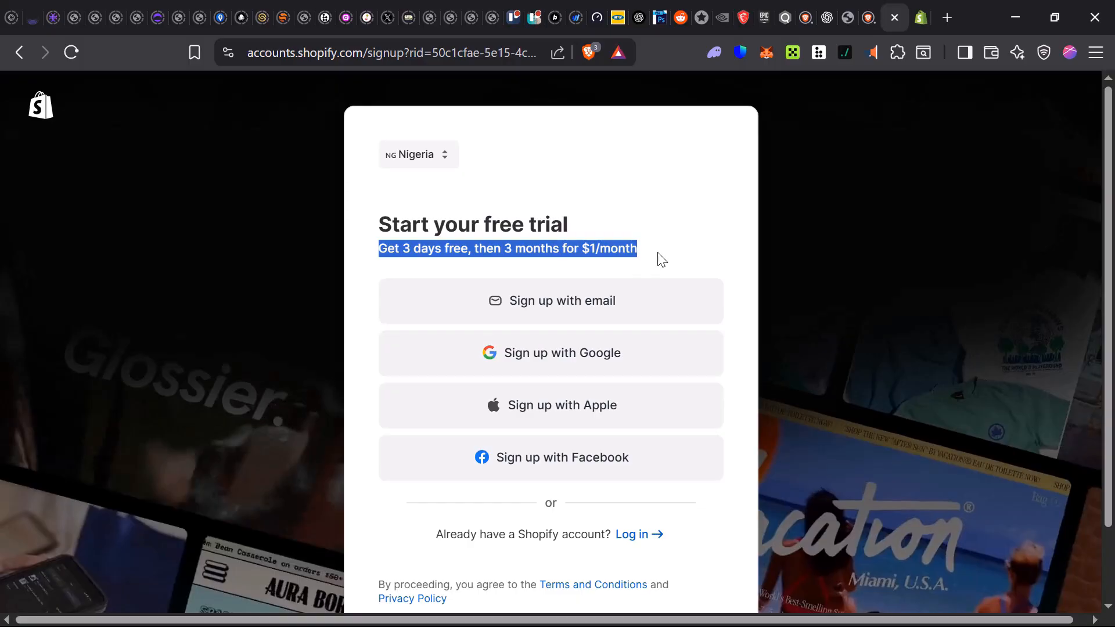
left_click(644, 256)
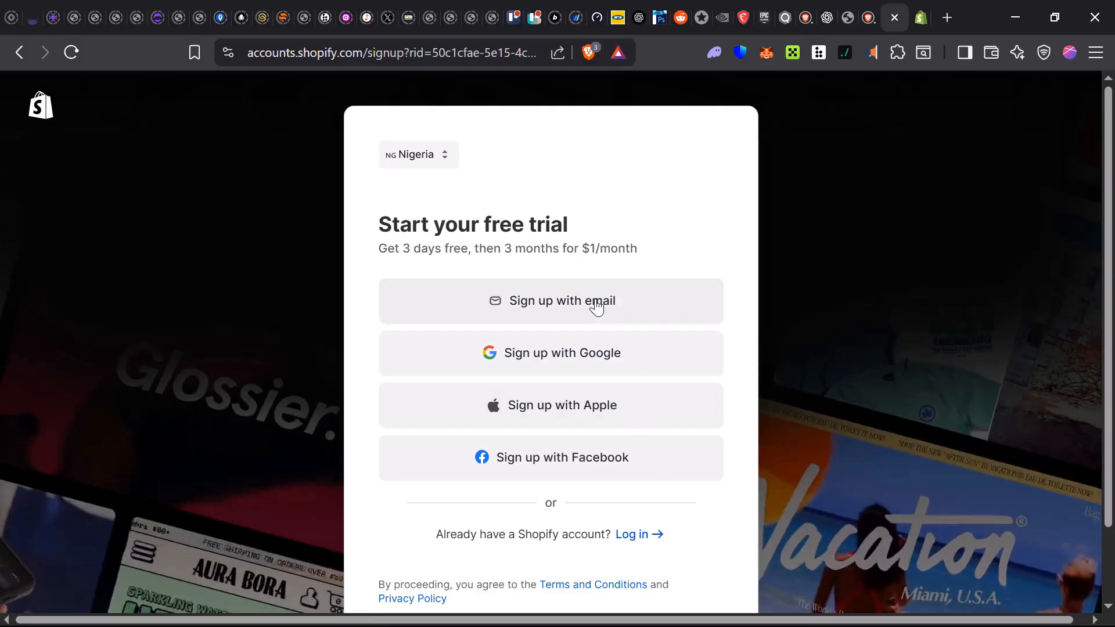
left_click(572, 301)
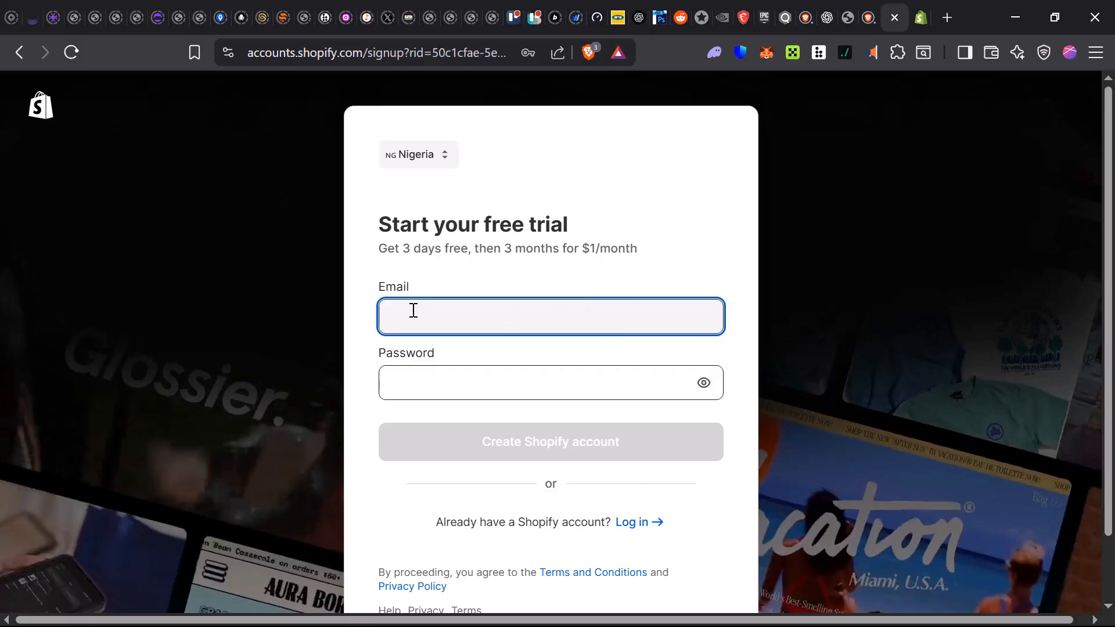
left_click_drag(376, 293, 408, 321)
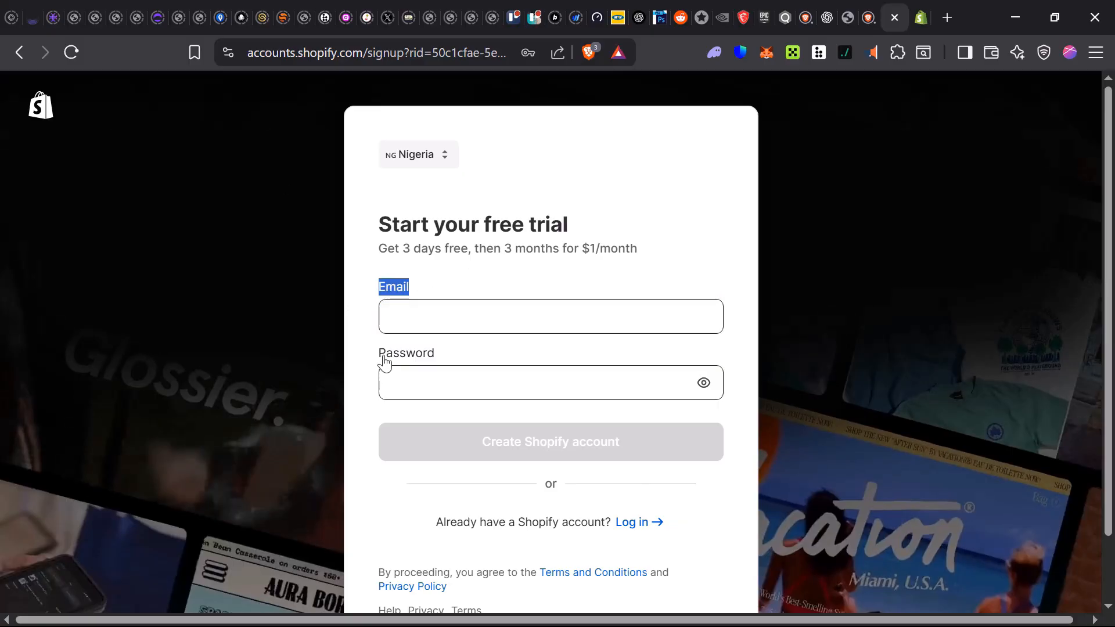
left_click_drag(377, 355, 458, 351)
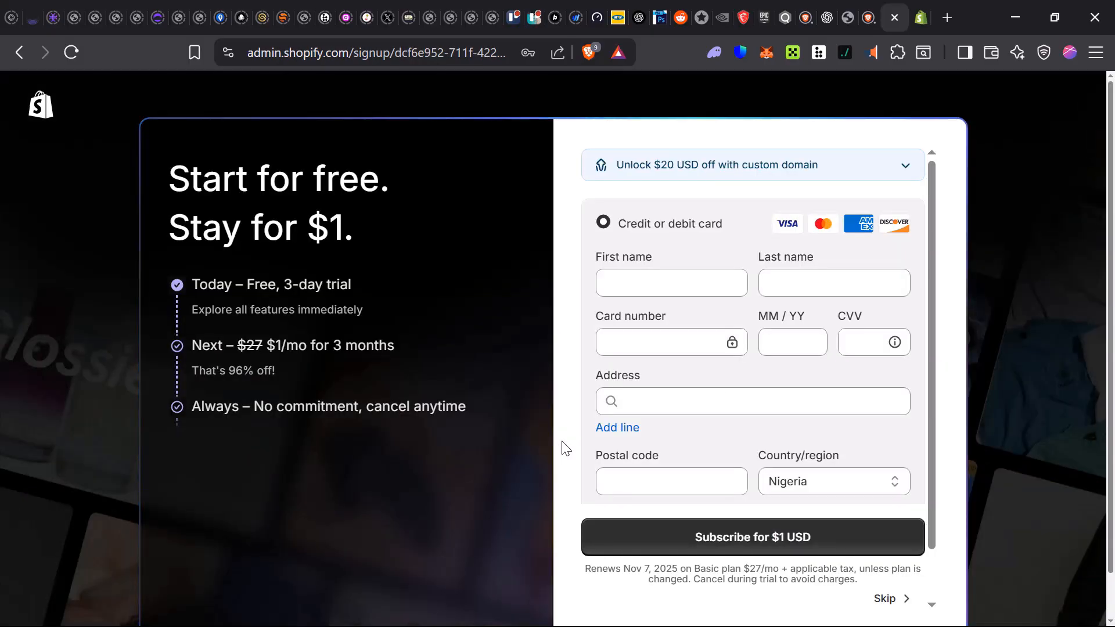
- Choose online store, in-person events, social media and online marketplaces as sales channels
scroll(566, 448, "down", 1)
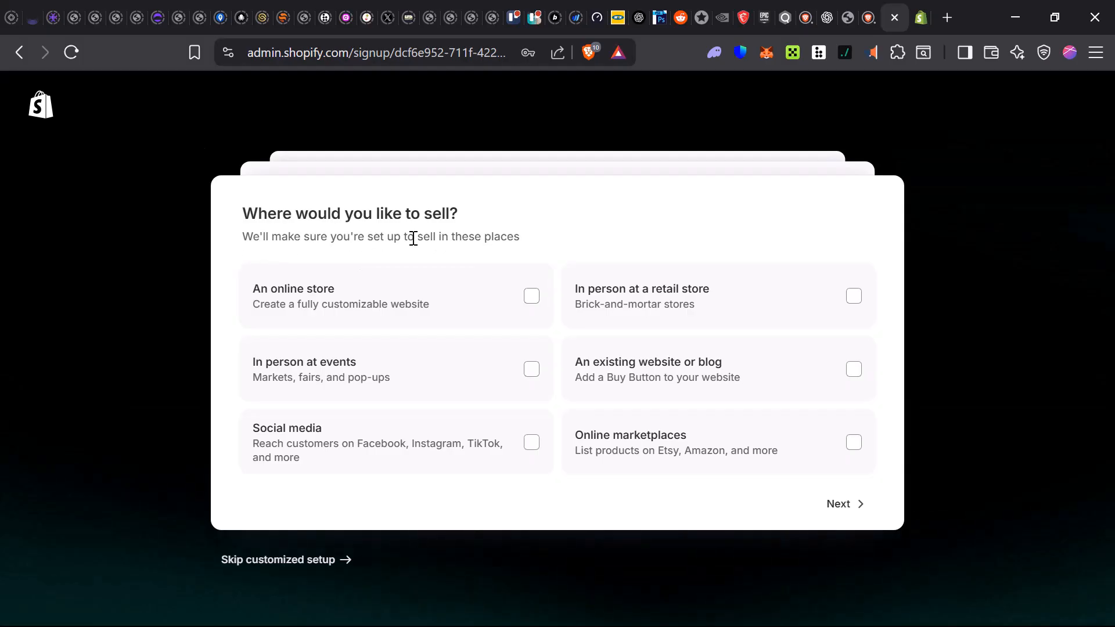
left_click(243, 307)
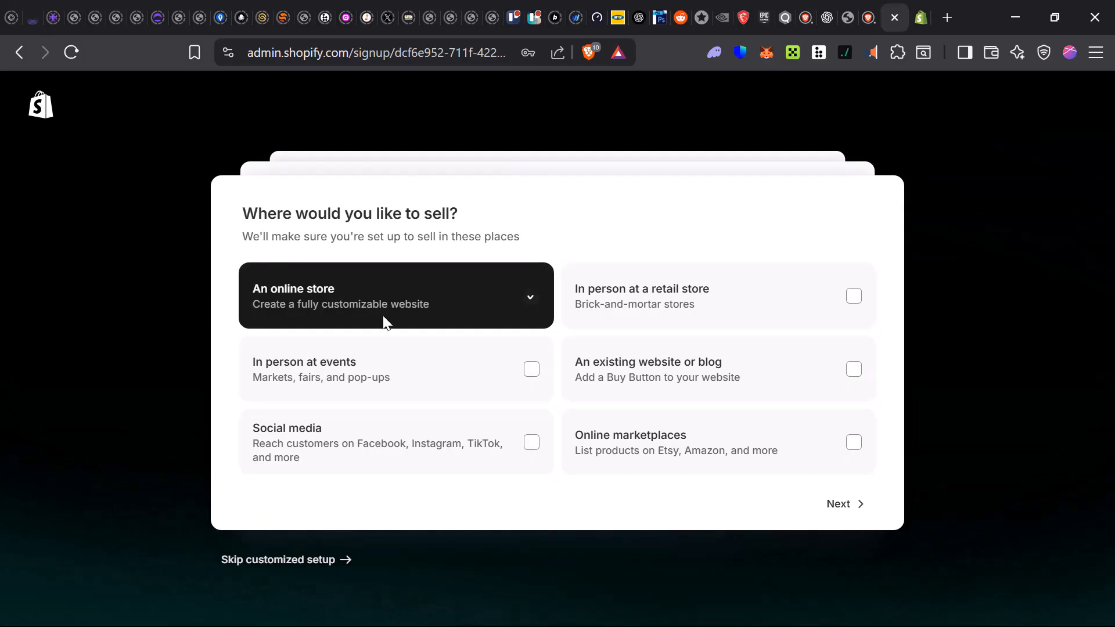
left_click(347, 370)
left_click(389, 451)
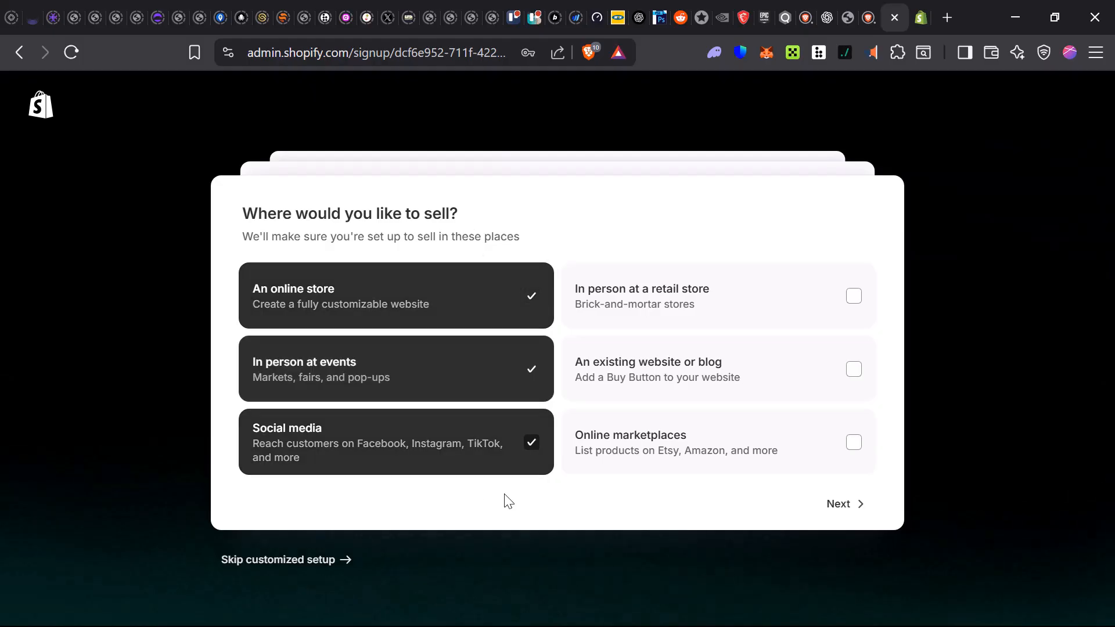
left_click(774, 453)
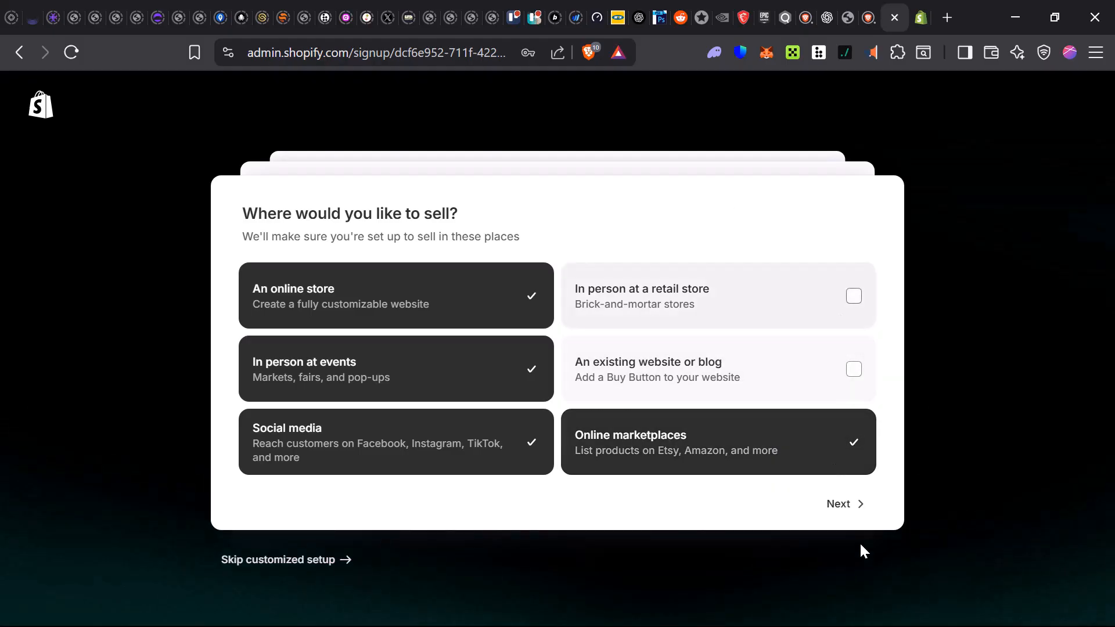
left_click(852, 511)
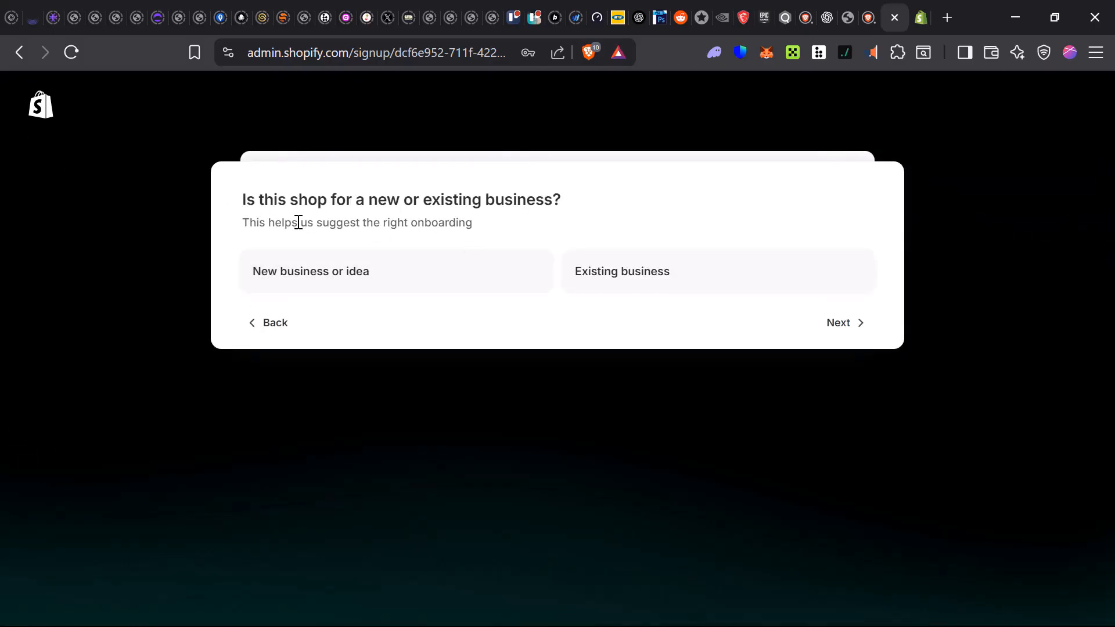
- Describe the shop as a new, small business using no other selling platform
left_click(442, 268)
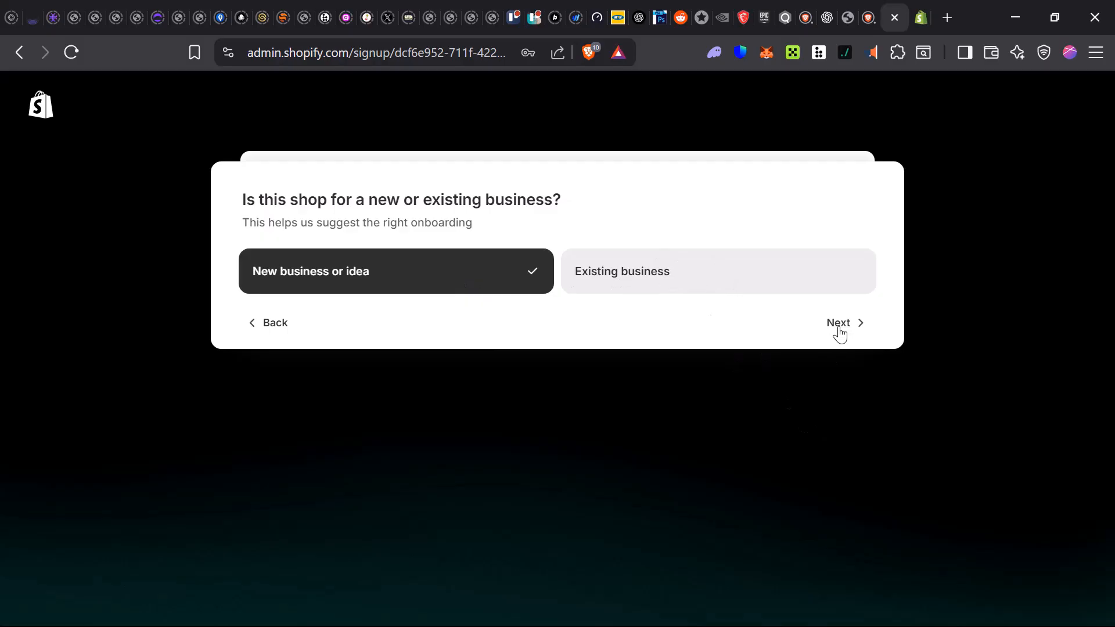
left_click(838, 329)
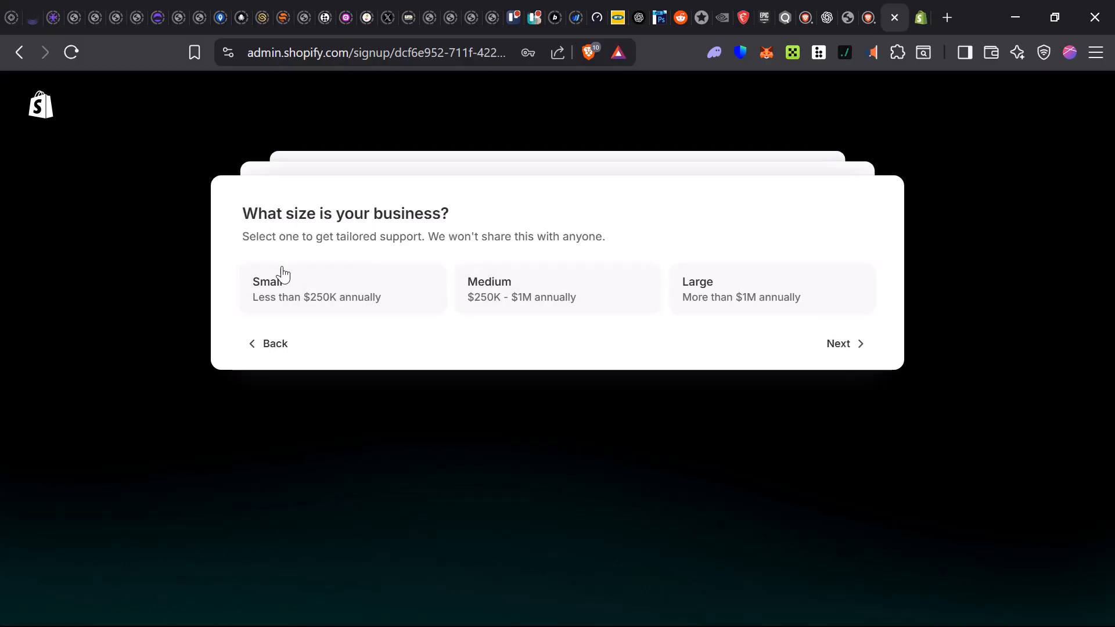
left_click(270, 308)
left_click(839, 345)
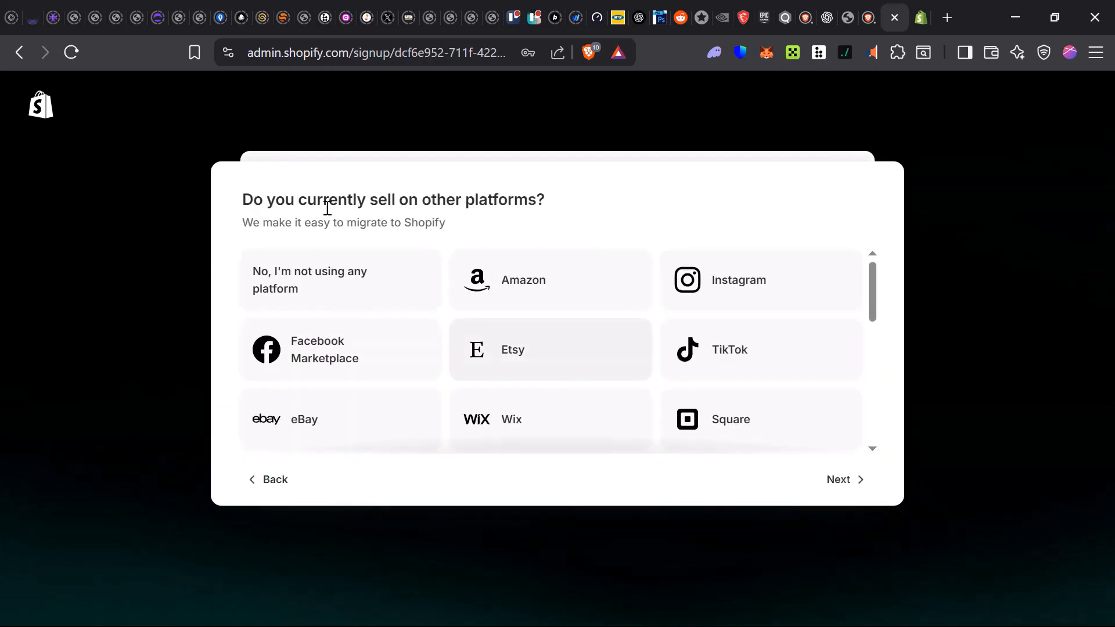
left_click(267, 301)
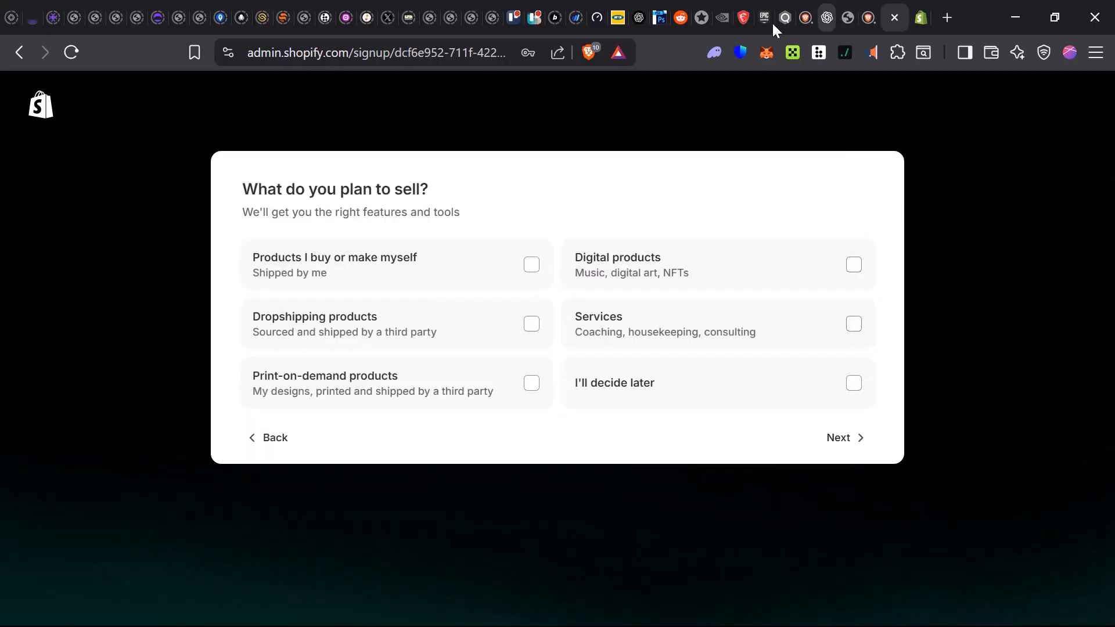
left_click(824, 21)
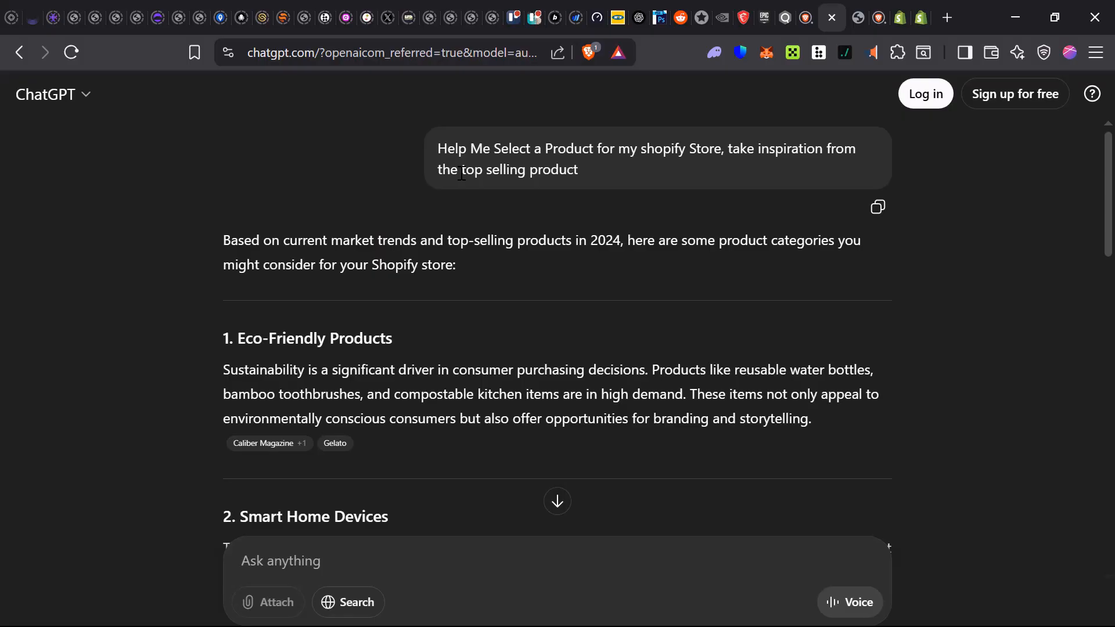
- Highlight 'reusable water bottles' in ChatGPT's Eco-Friendly Products suggestion
scroll(446, 267, "down", 3)
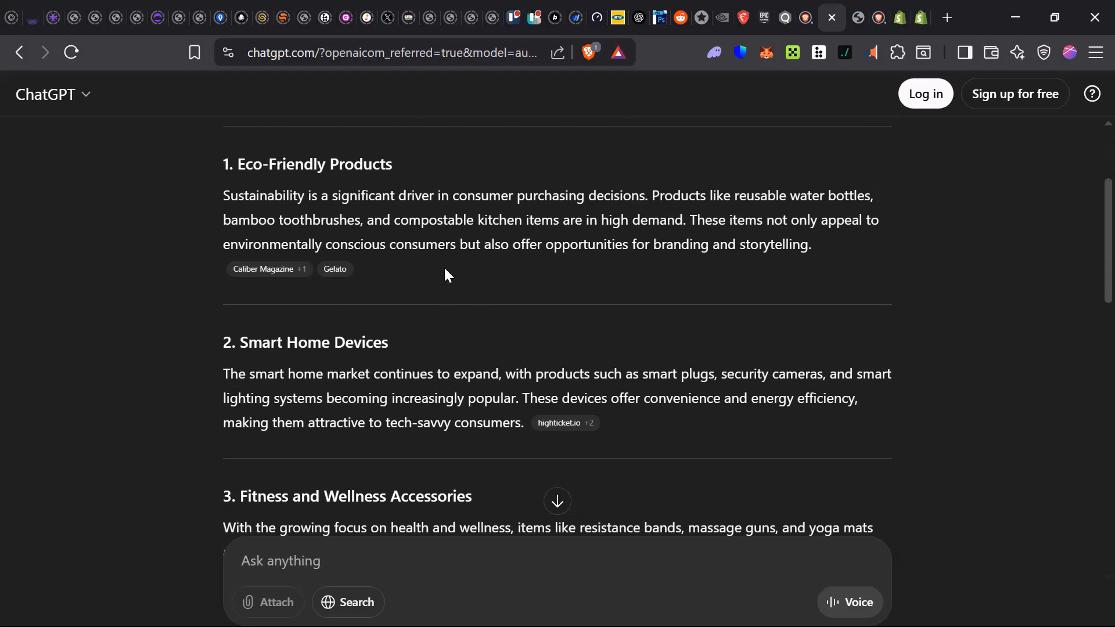
scroll(445, 273, "down", 6)
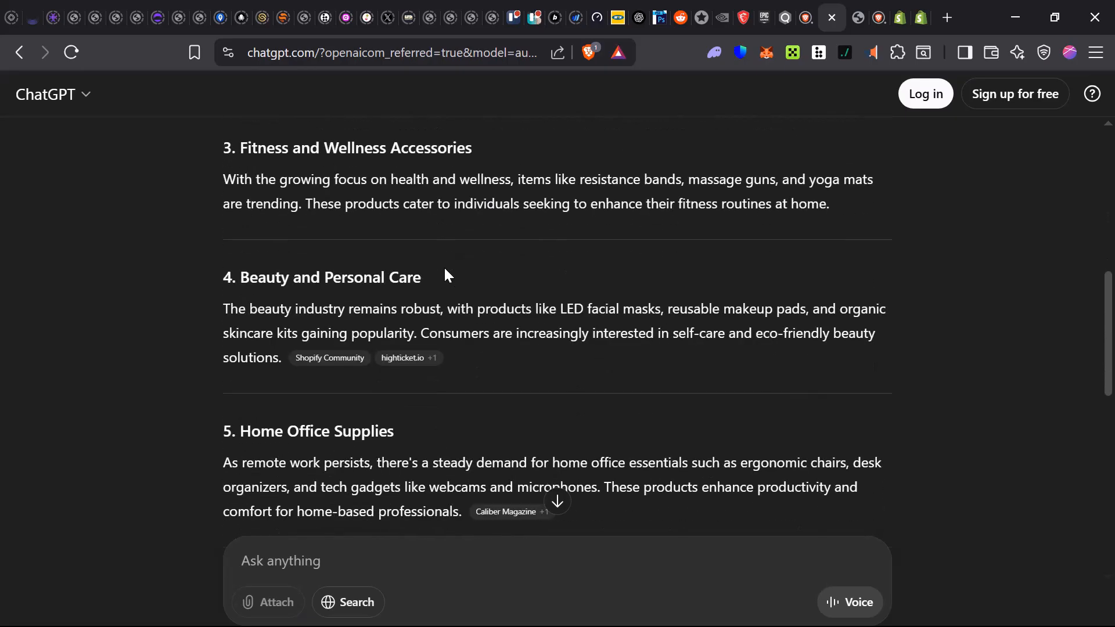
scroll(383, 307, "down", 1)
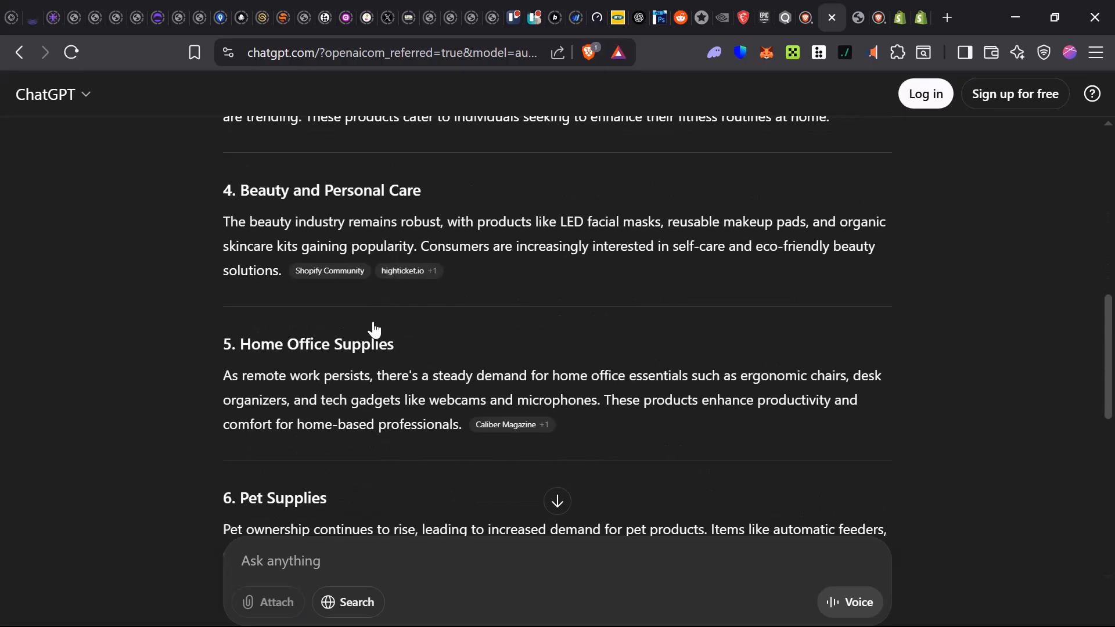
scroll(341, 435, "down", 1)
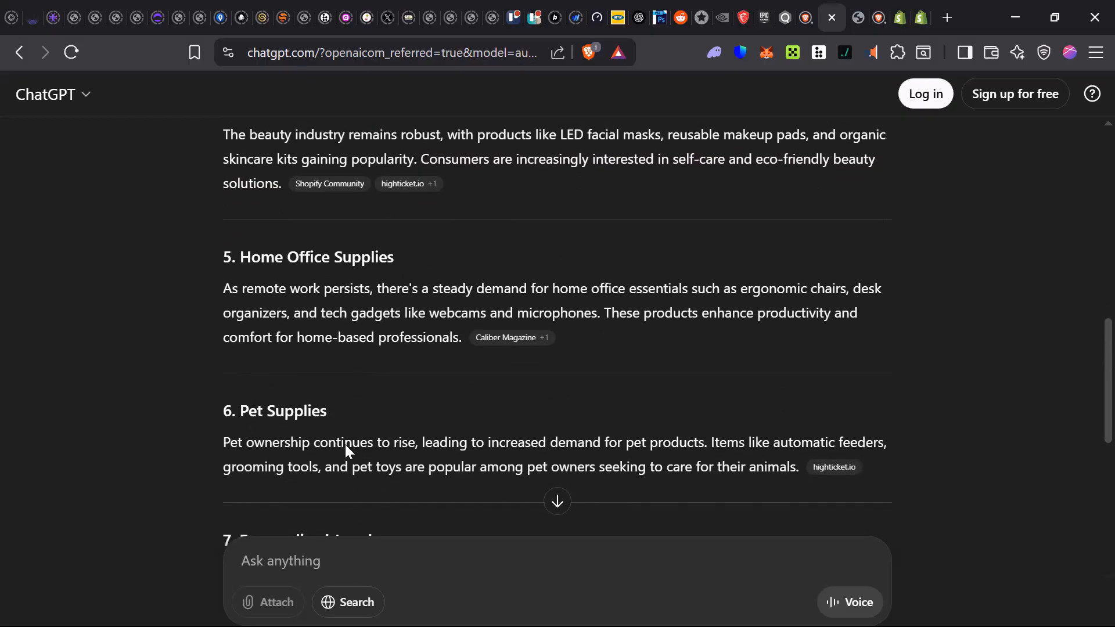
scroll(308, 439, "down", 2)
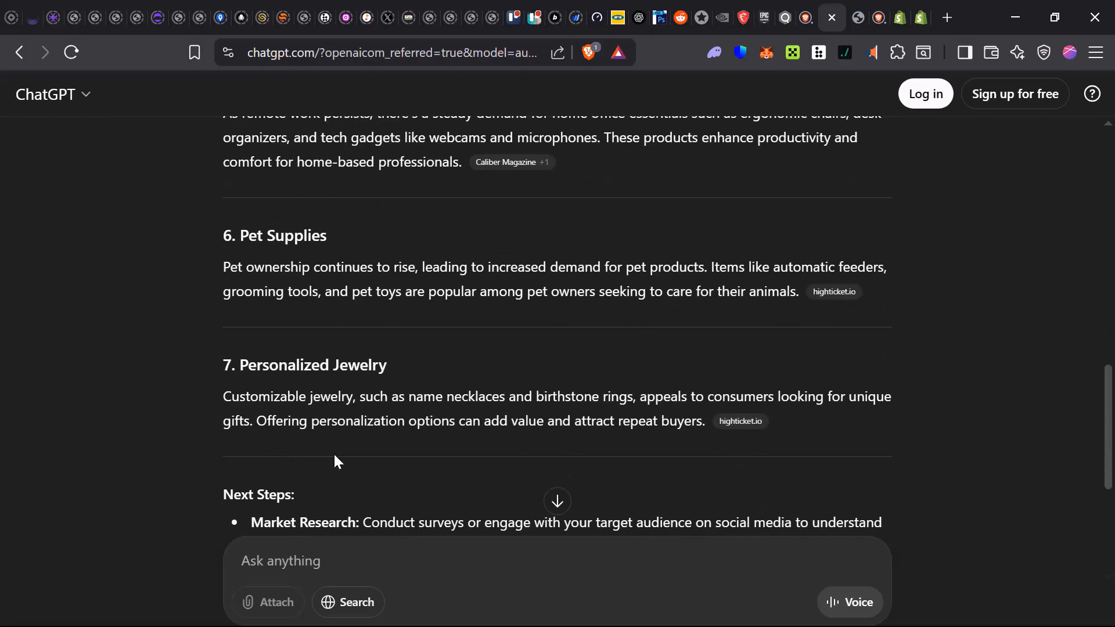
scroll(333, 452, "down", 2)
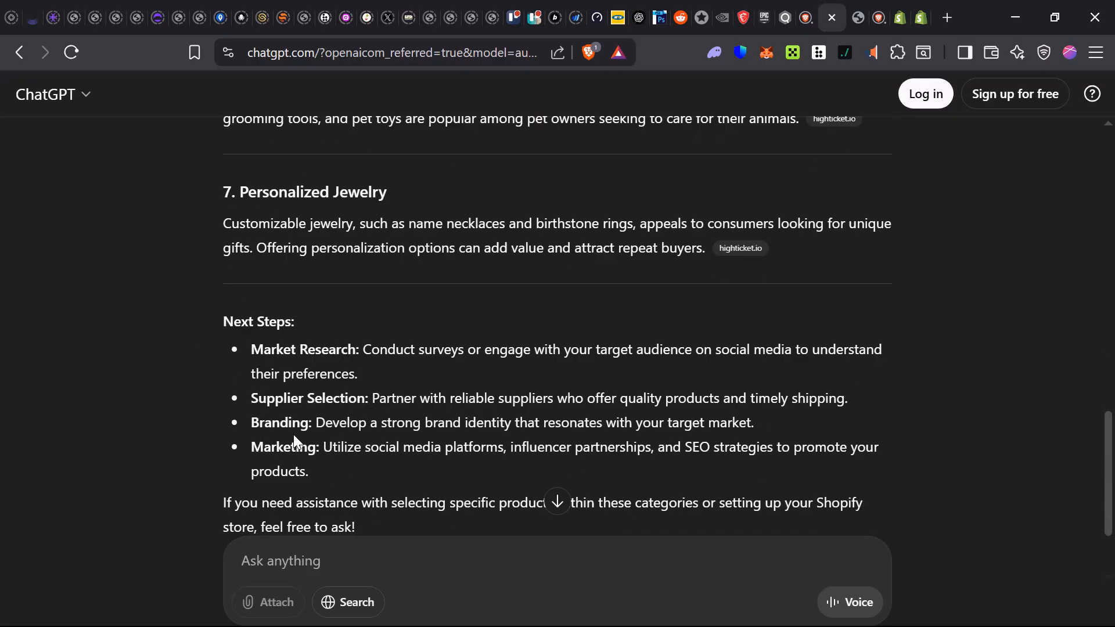
scroll(360, 449, "up", 12)
left_click_drag(725, 163, 836, 164)
left_click(914, 186)
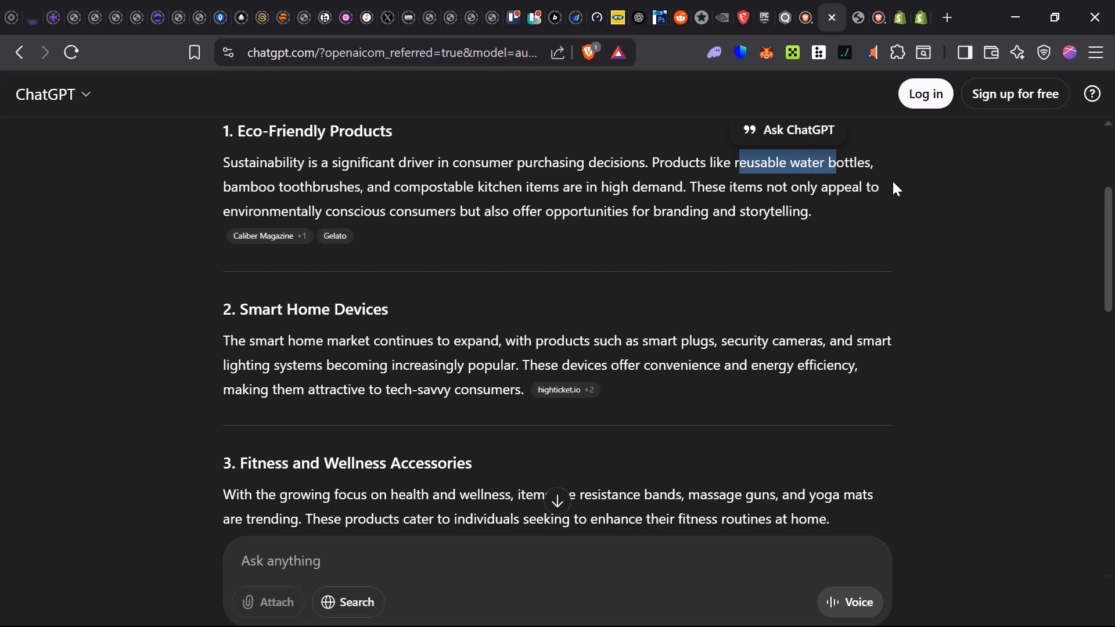
left_click(894, 182)
left_click_drag(735, 164, 873, 162)
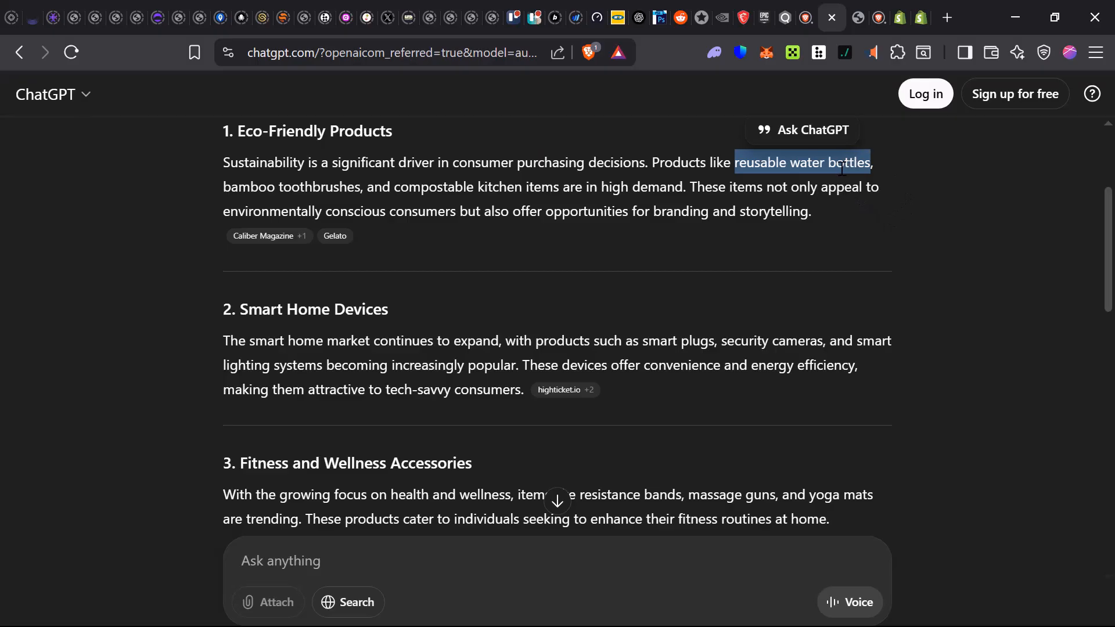
- Search Brave for 'reusable water bottles' and keep waiting for the slow results page
left_click(802, 28)
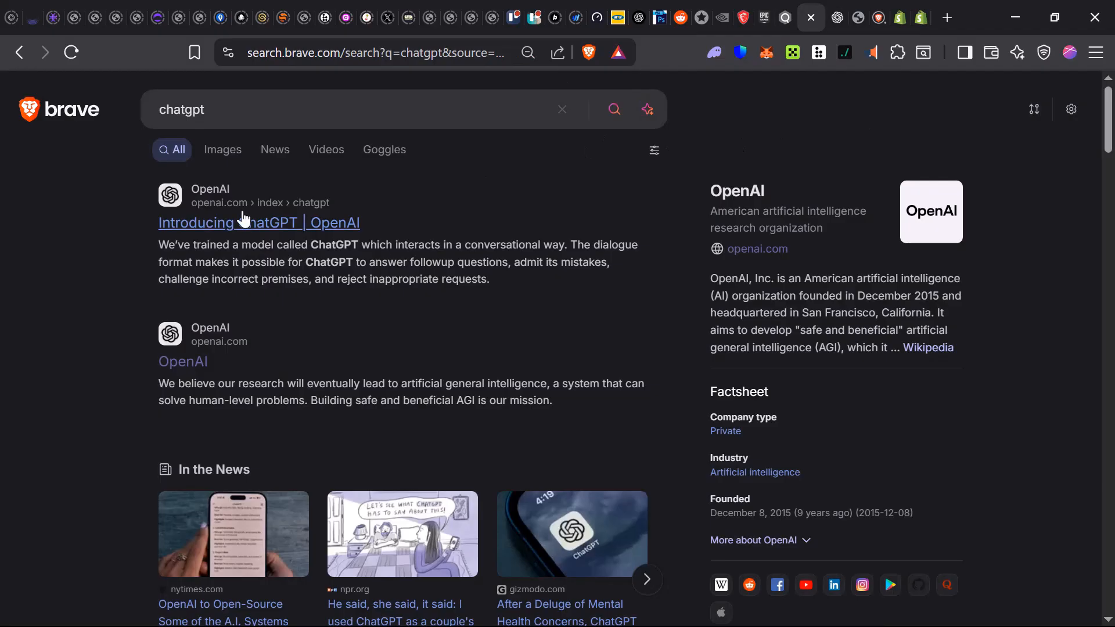
left_click(224, 111)
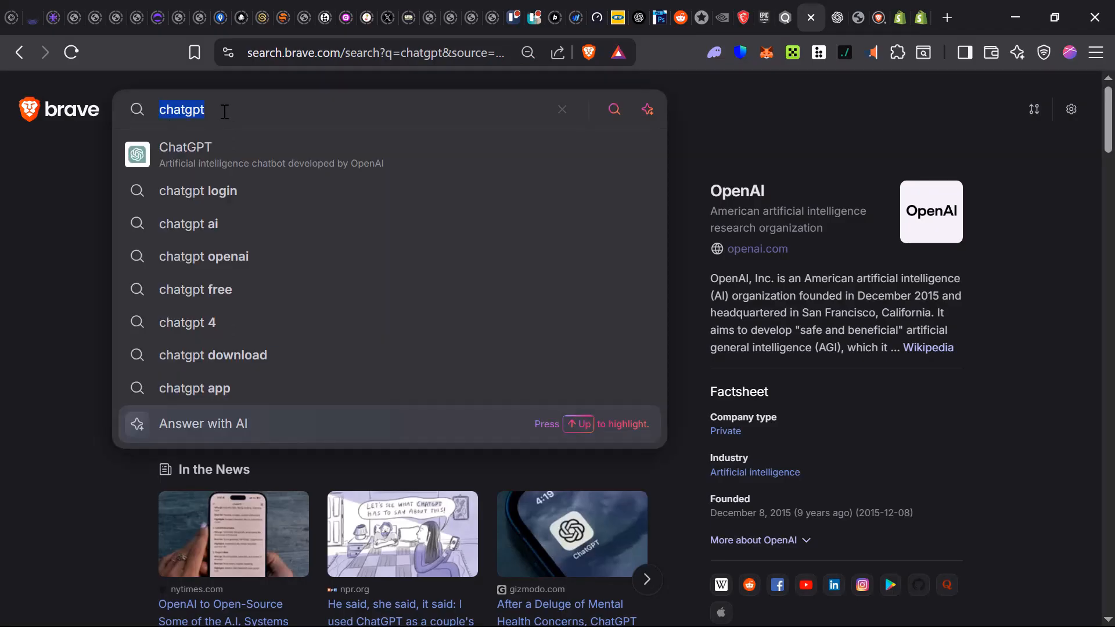
type("reusable water bottles")
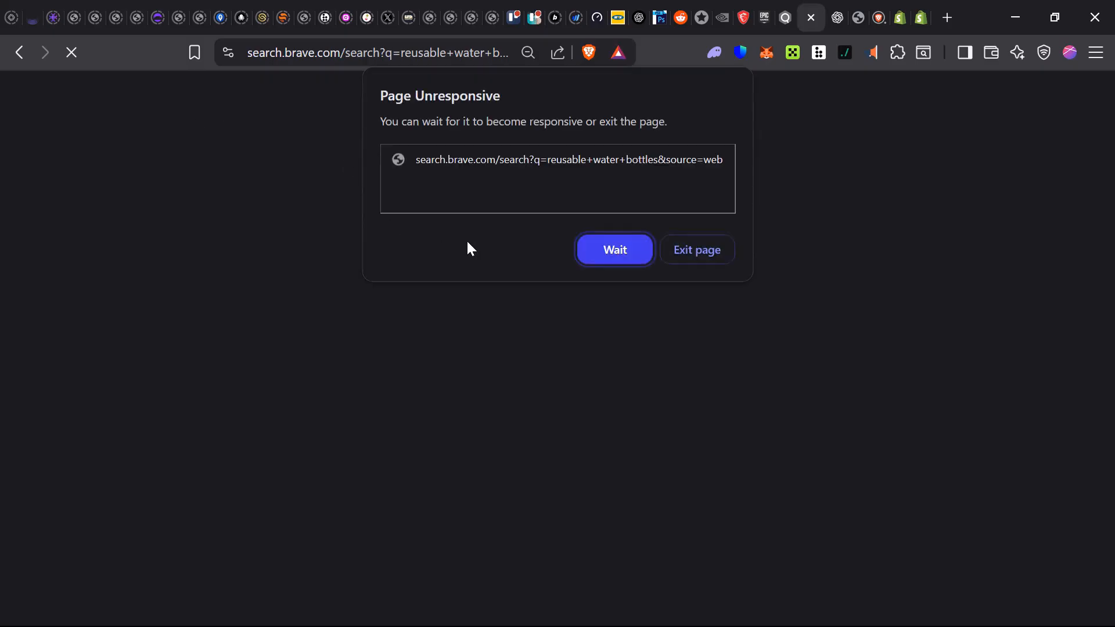
left_click(608, 241)
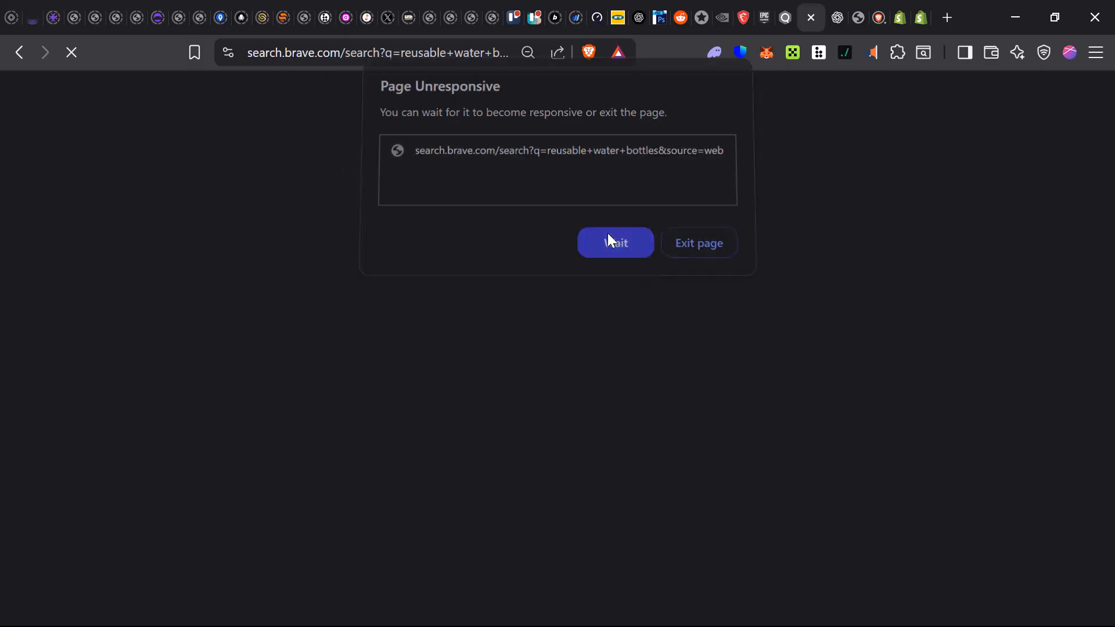
- In Shopify signup, select 'Products I buy or make myself' and 'Dropshipping products' and continue
left_click(908, 13)
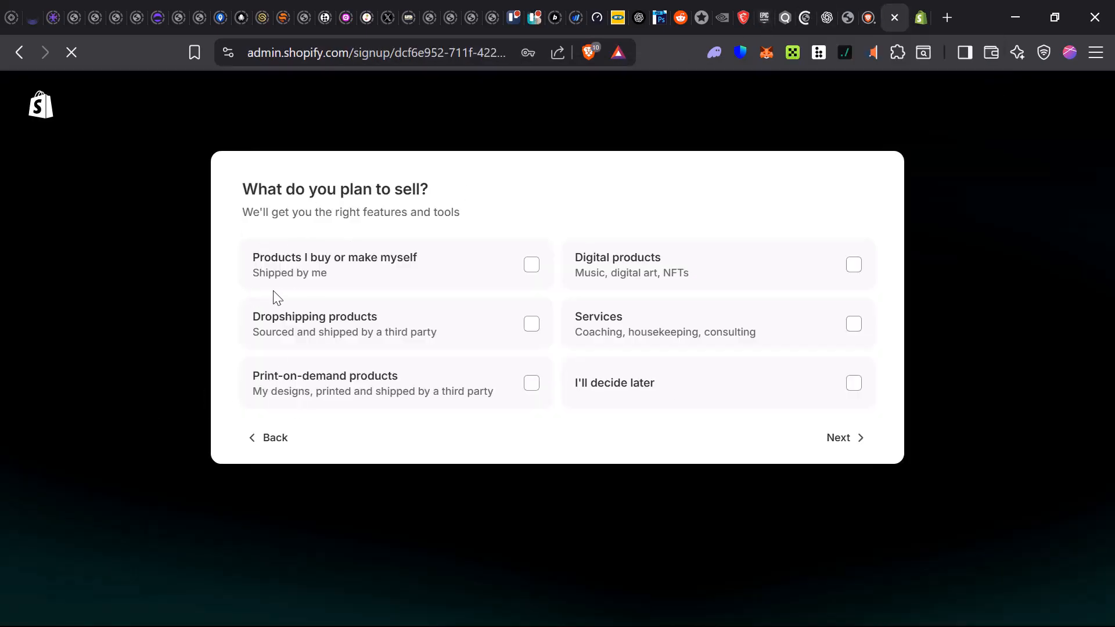
left_click(529, 265)
left_click(531, 324)
left_click(864, 441)
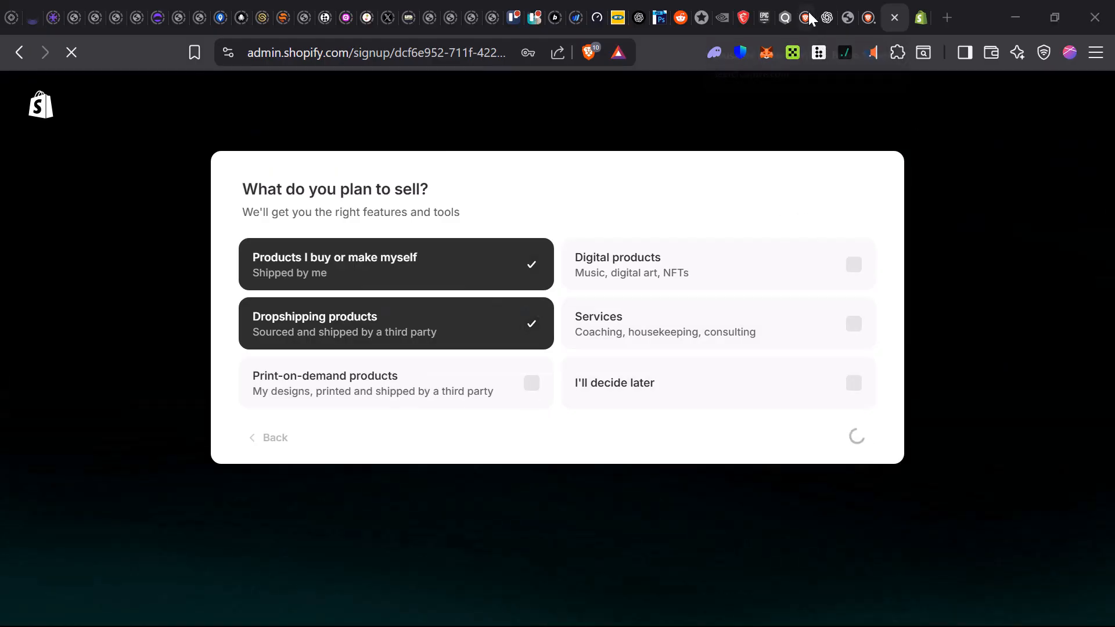
left_click(808, 12)
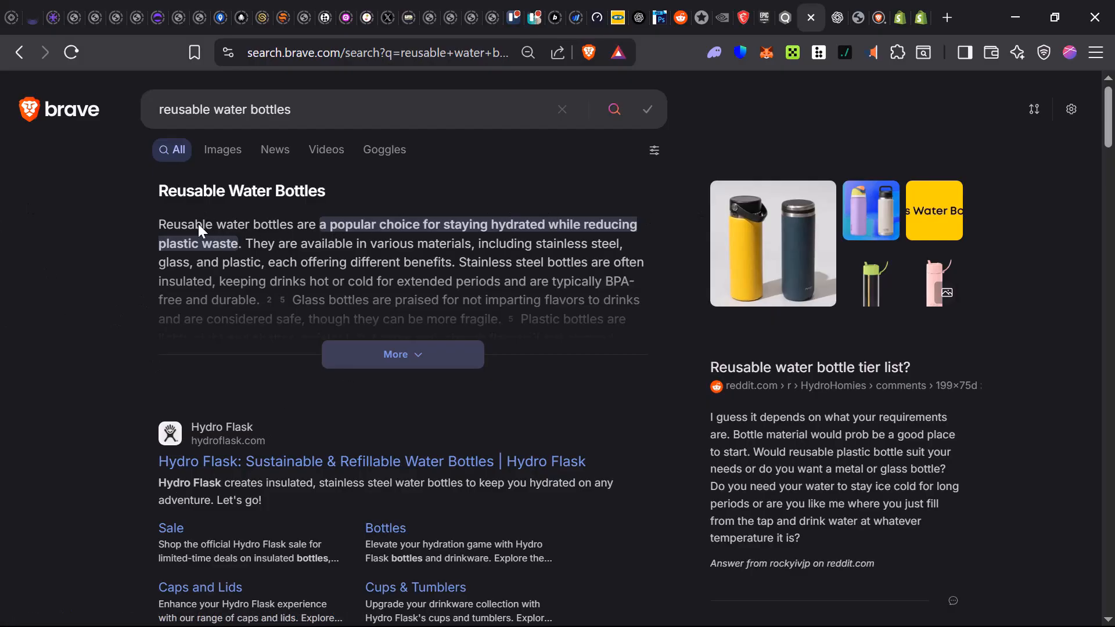
- Save the yellow-and-navy bottle image to Downloads as 'waterbottles-2048px-01226'
scroll(215, 280, "down", 2)
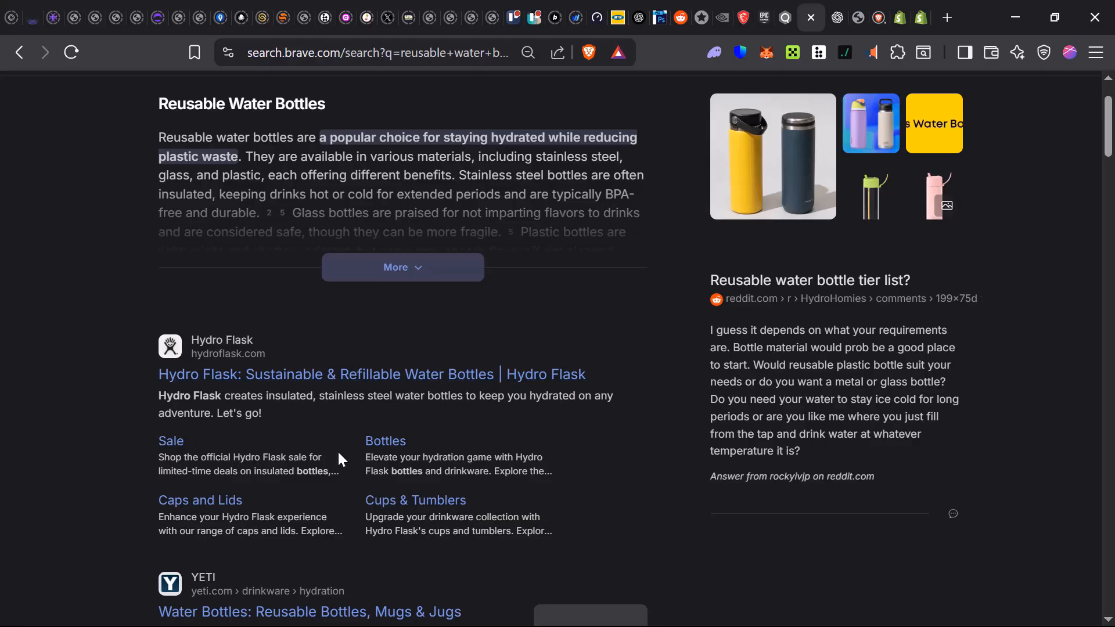
scroll(338, 454, "up", 3)
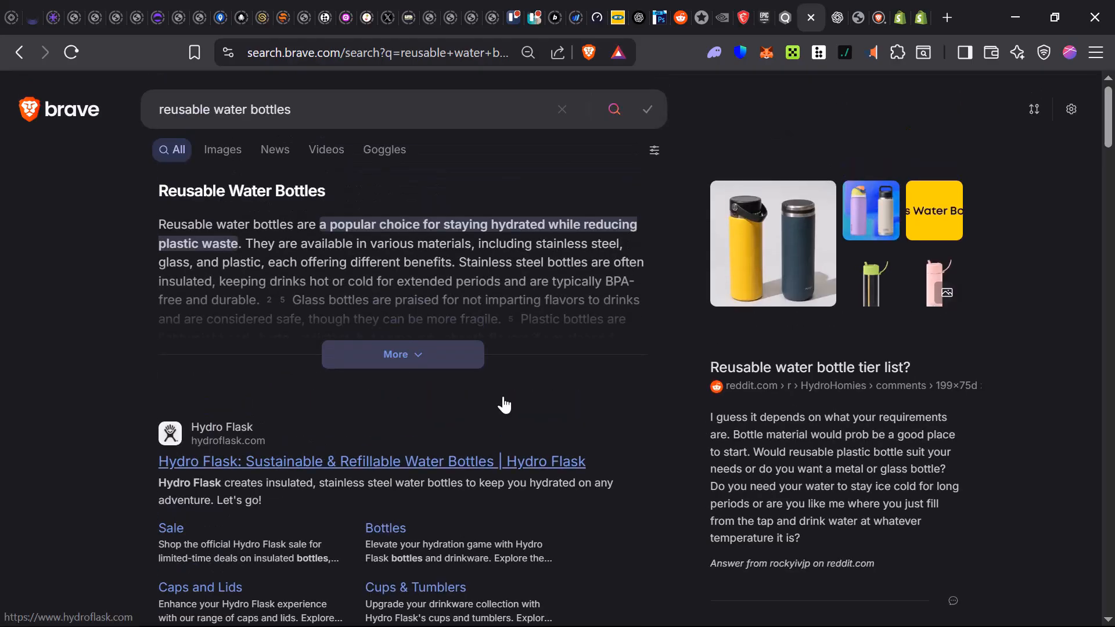
right_click(768, 255)
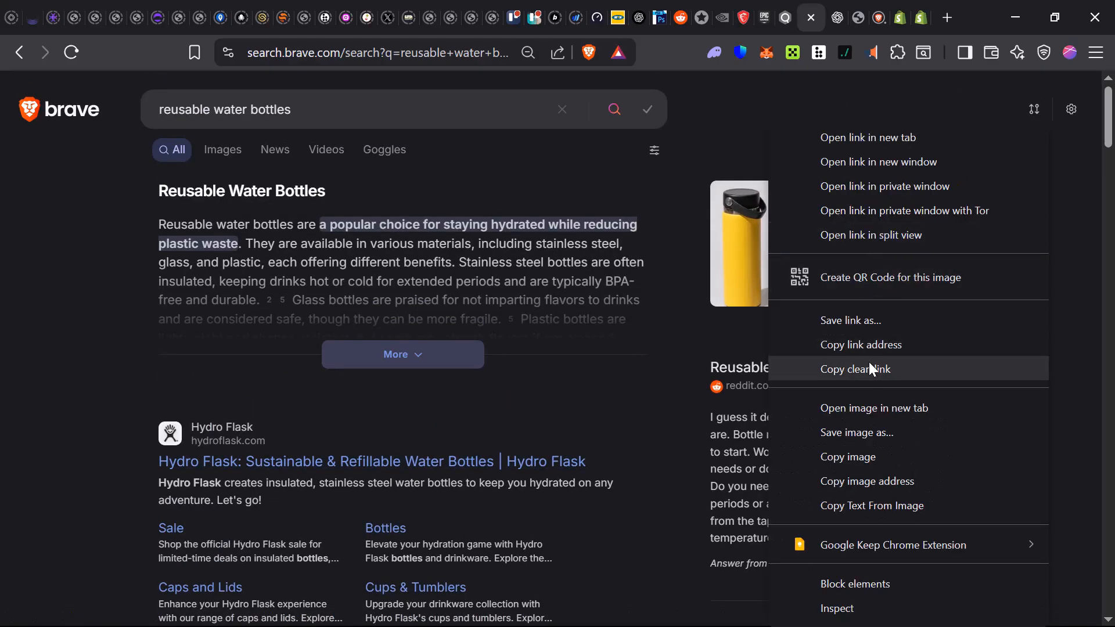
left_click(860, 441)
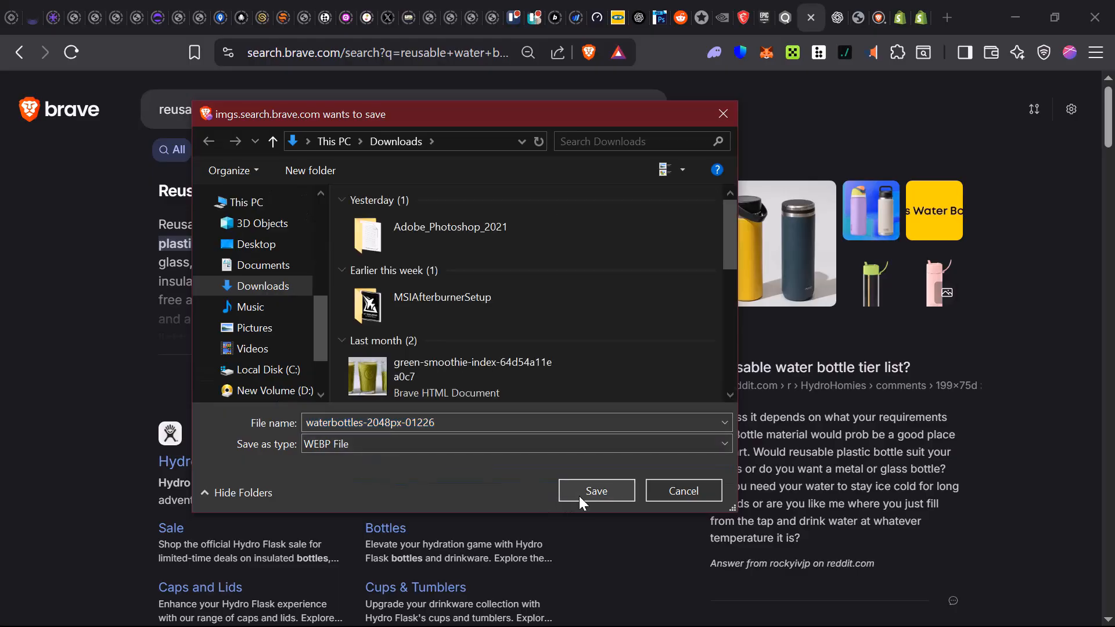
left_click(579, 496)
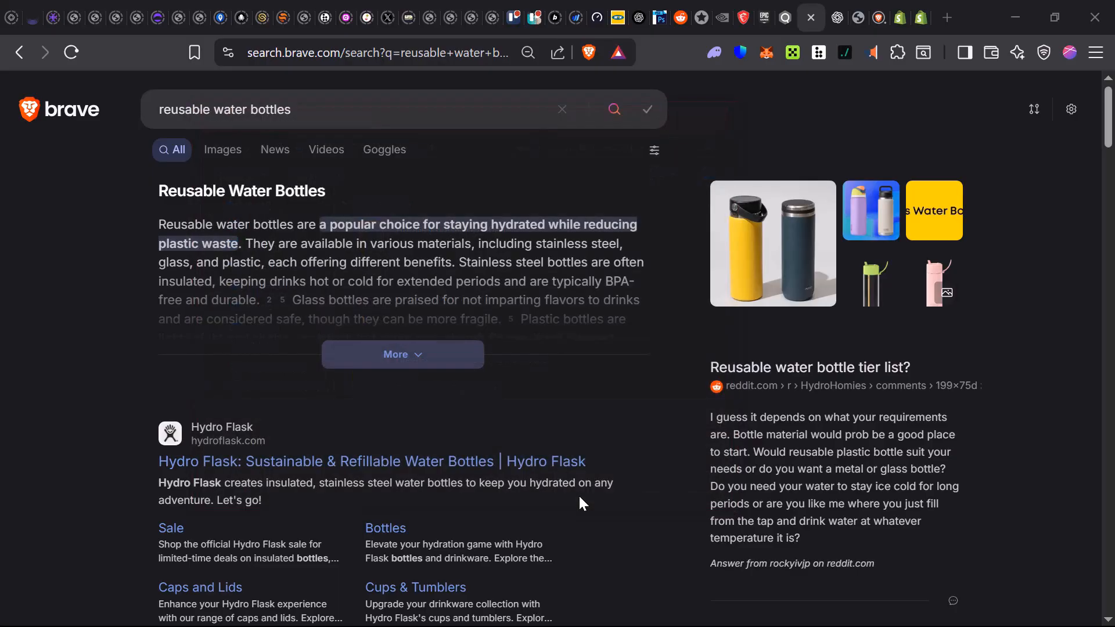
- From Brave image results, save the five pastel water bottles image into Downloads
left_click(213, 158)
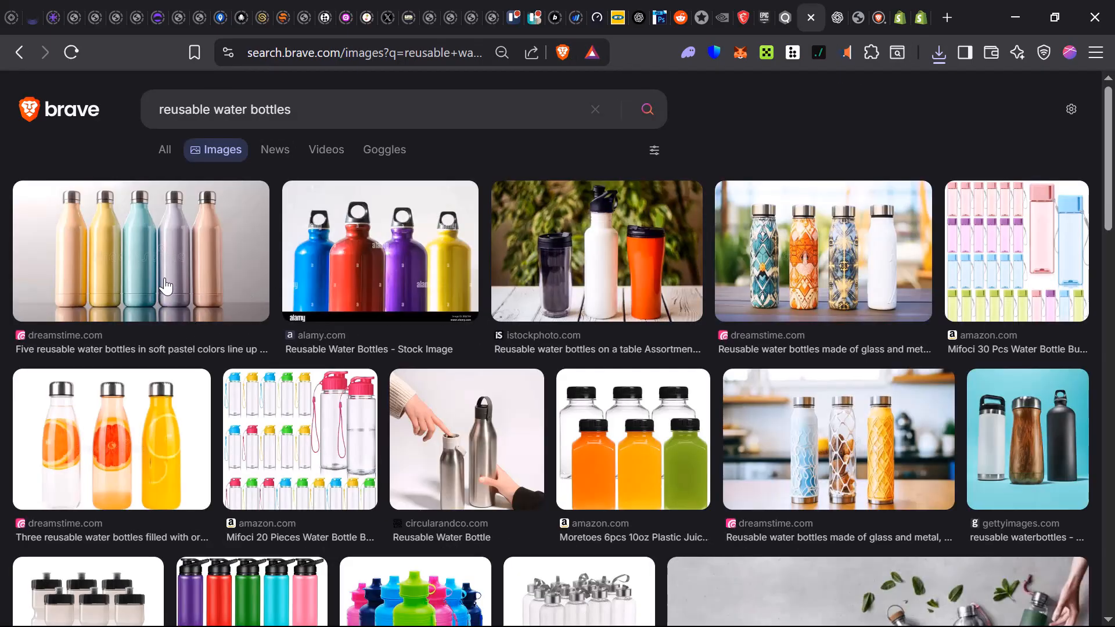
scroll(601, 283, "down", 1)
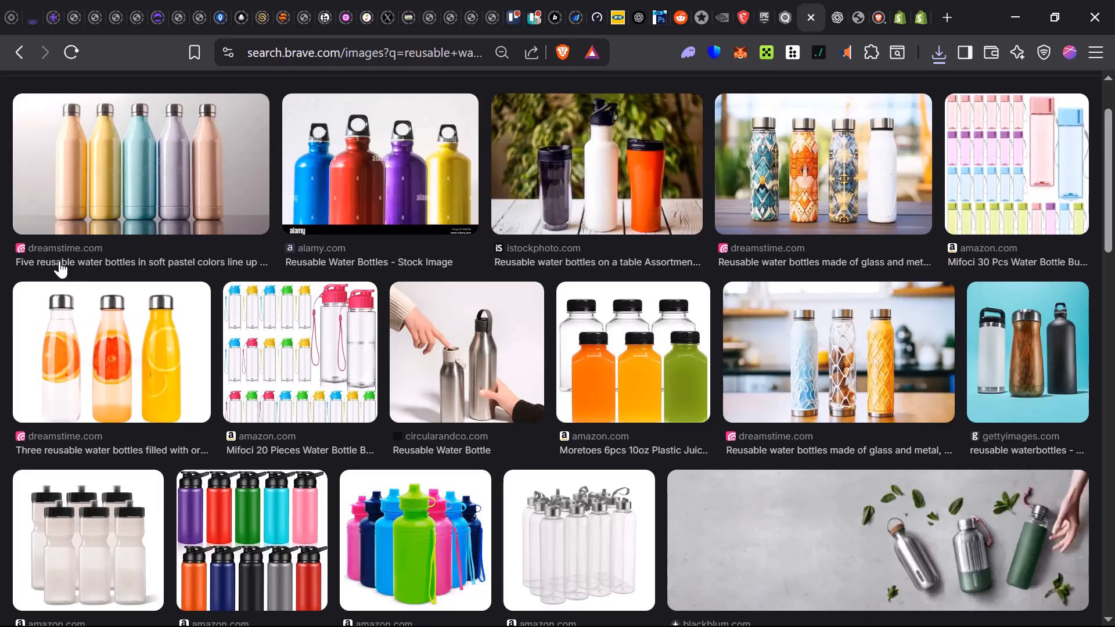
left_click(135, 203)
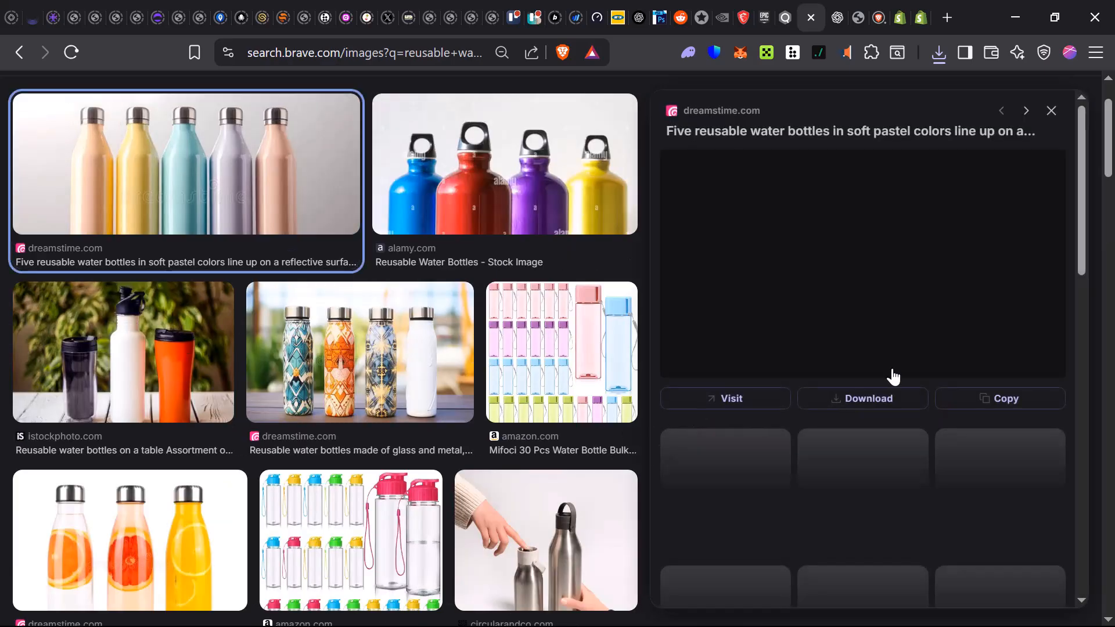
right_click(889, 281)
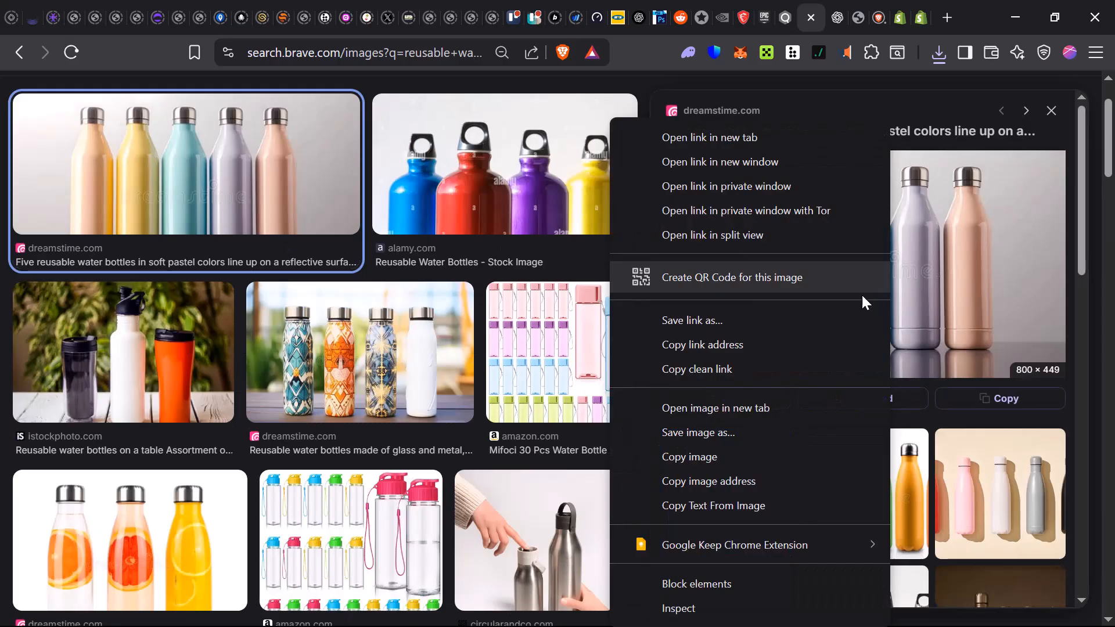
left_click(725, 432)
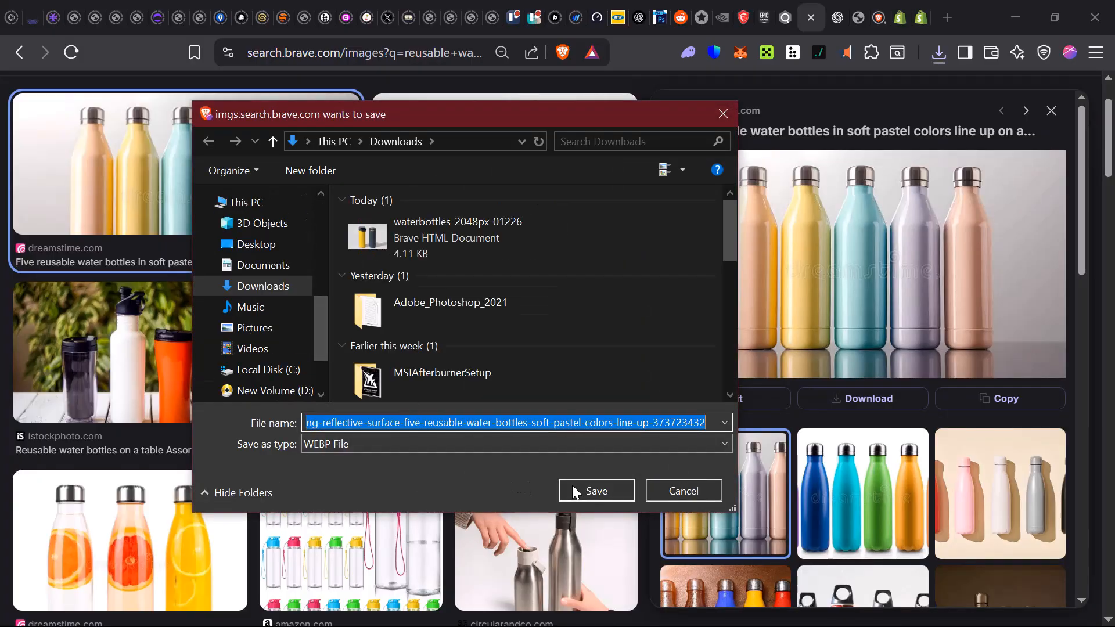
left_click(604, 493)
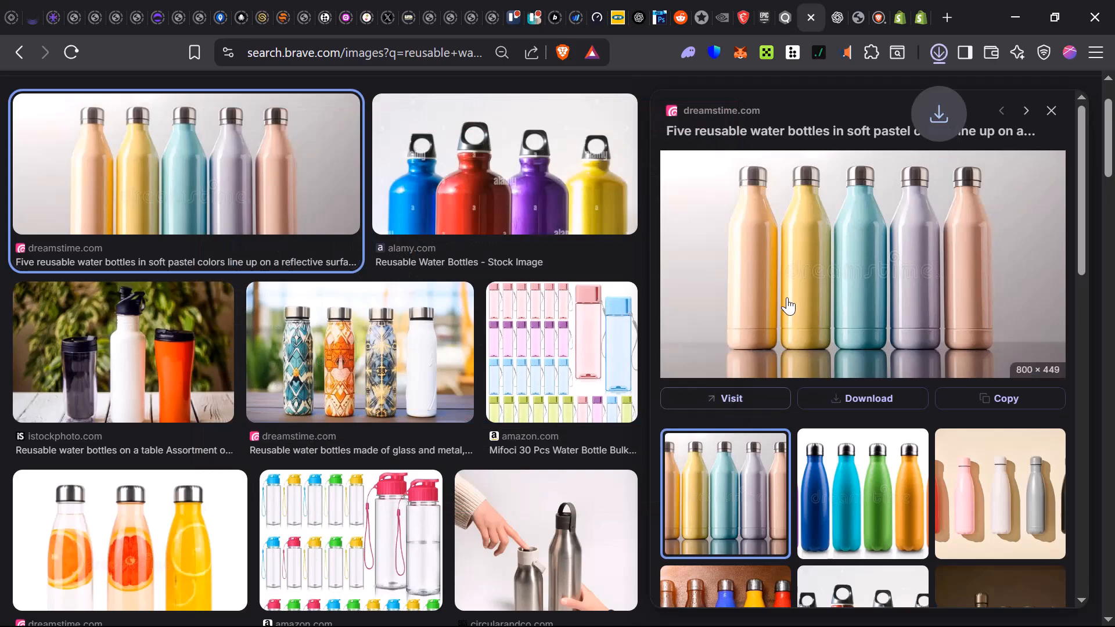
right_click(787, 306)
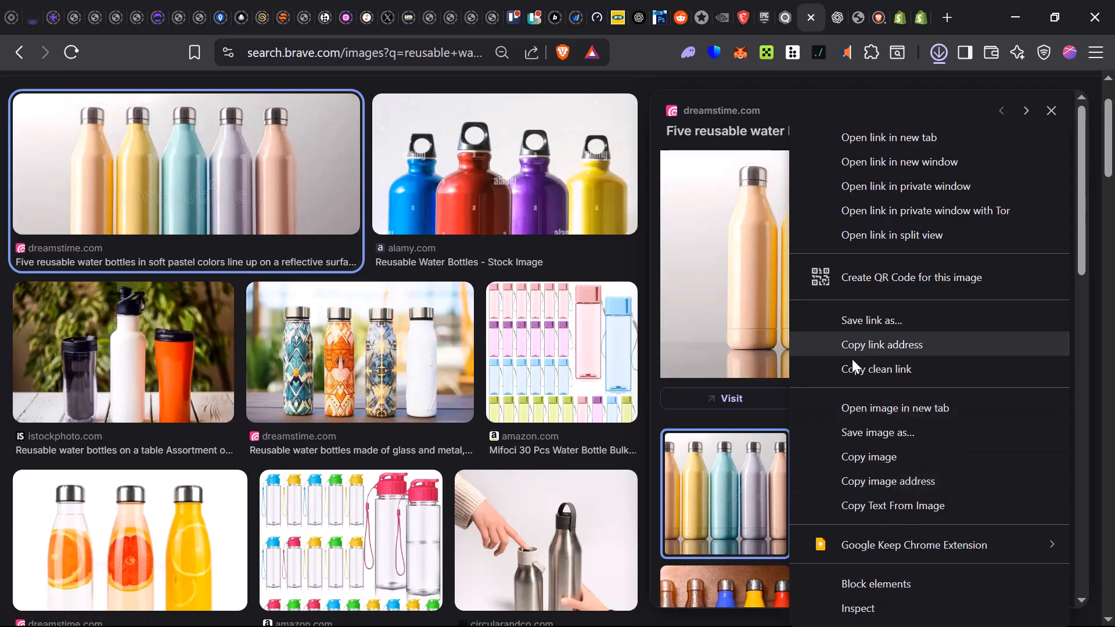
left_click(694, 290)
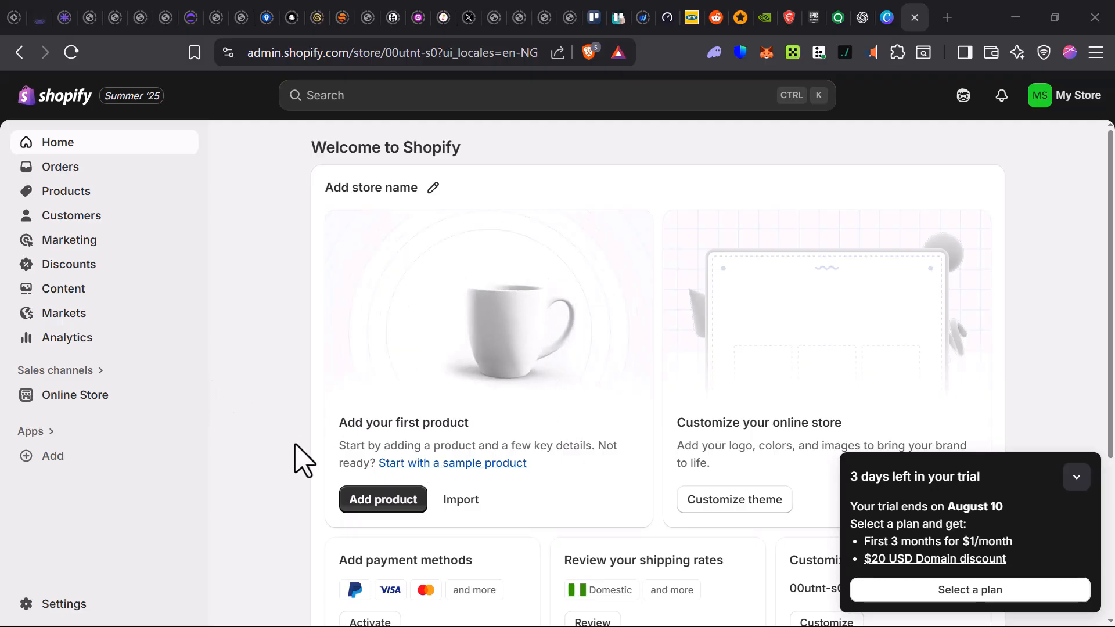
left_click(394, 498)
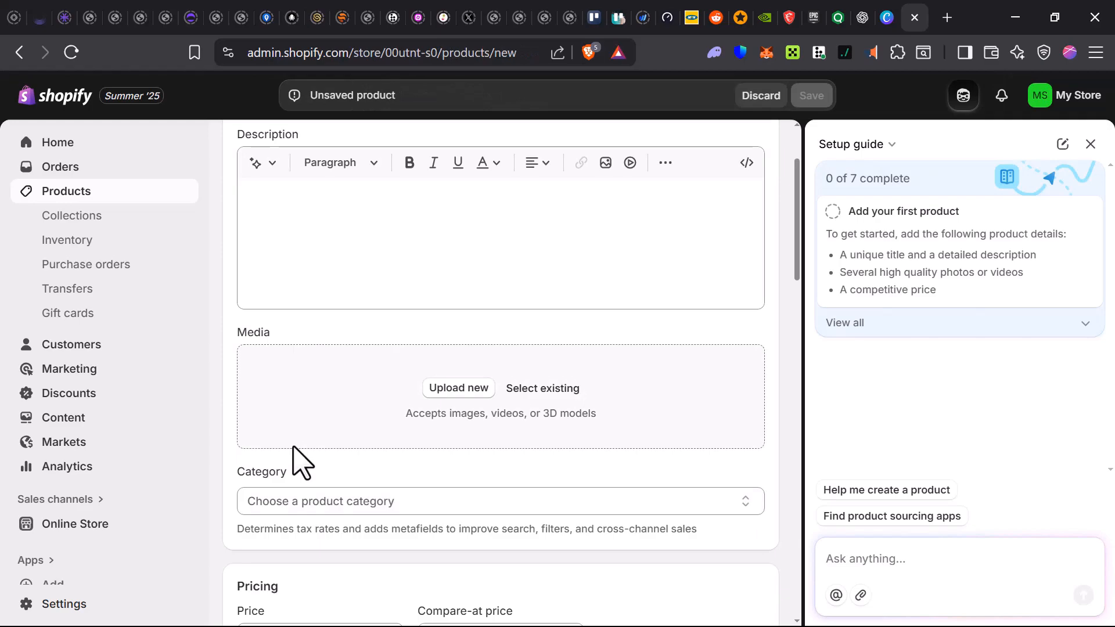
scroll(453, 297, "up", 2)
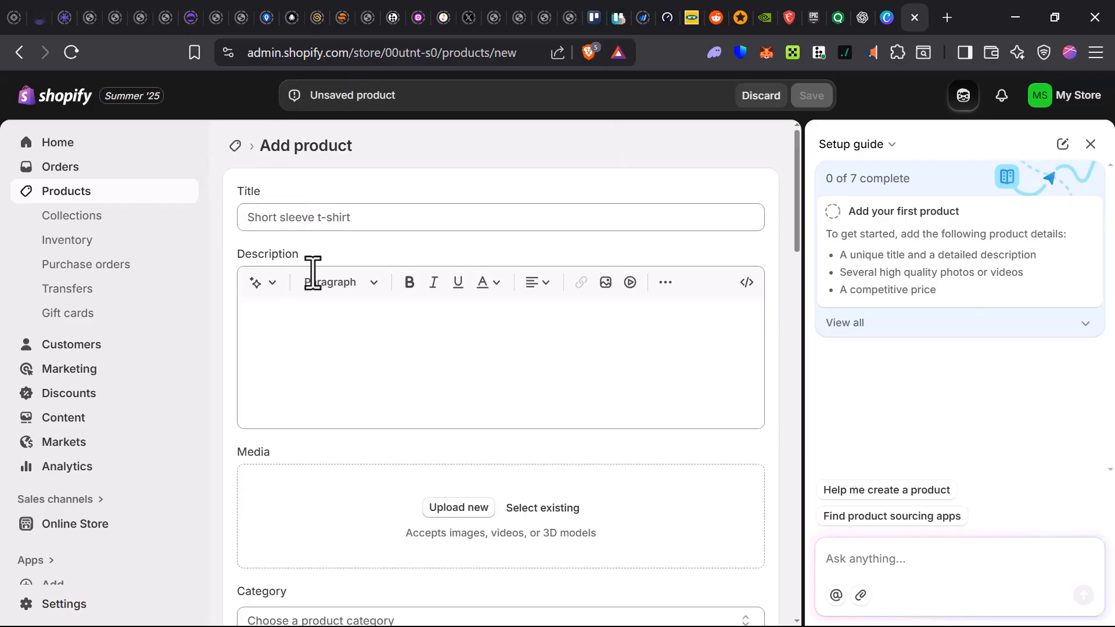
scroll(290, 528, "down", 7)
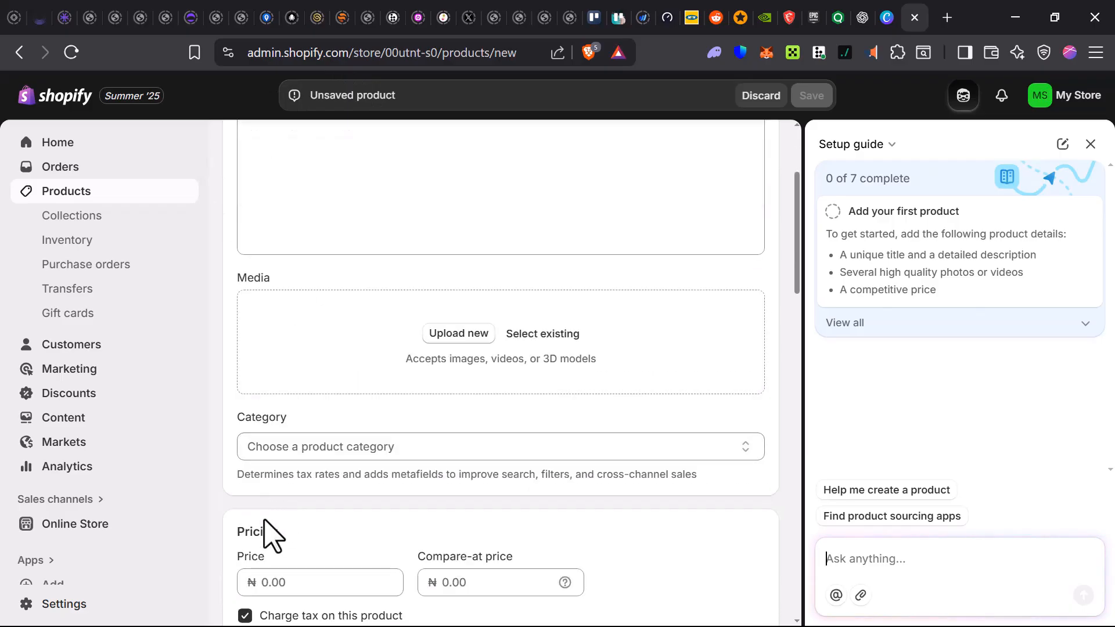
scroll(323, 530, "down", 7)
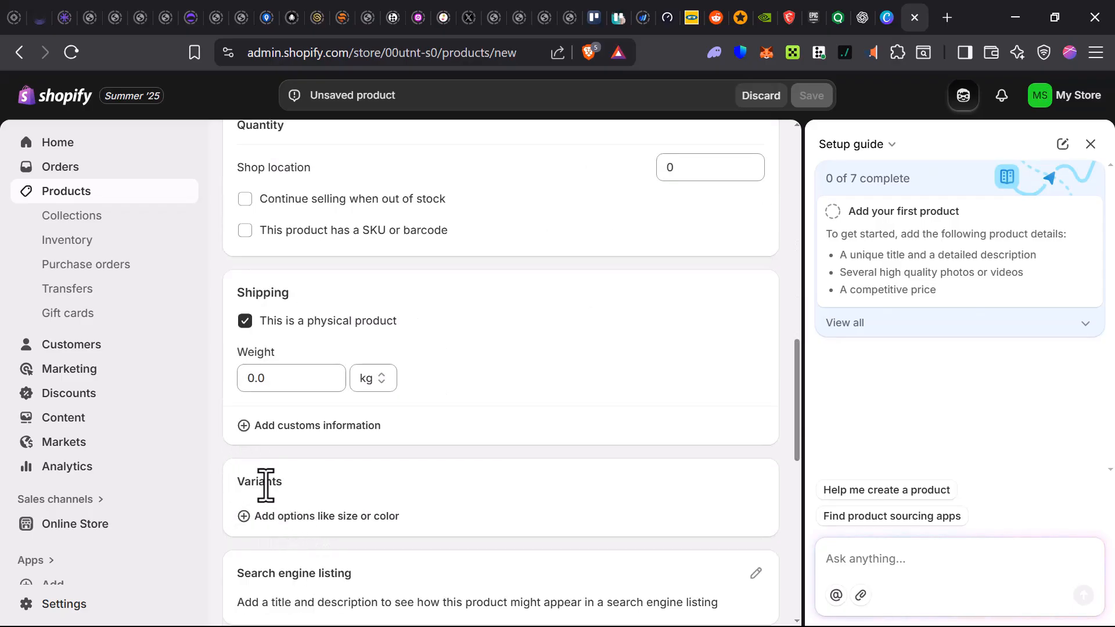
scroll(267, 499, "down", 4)
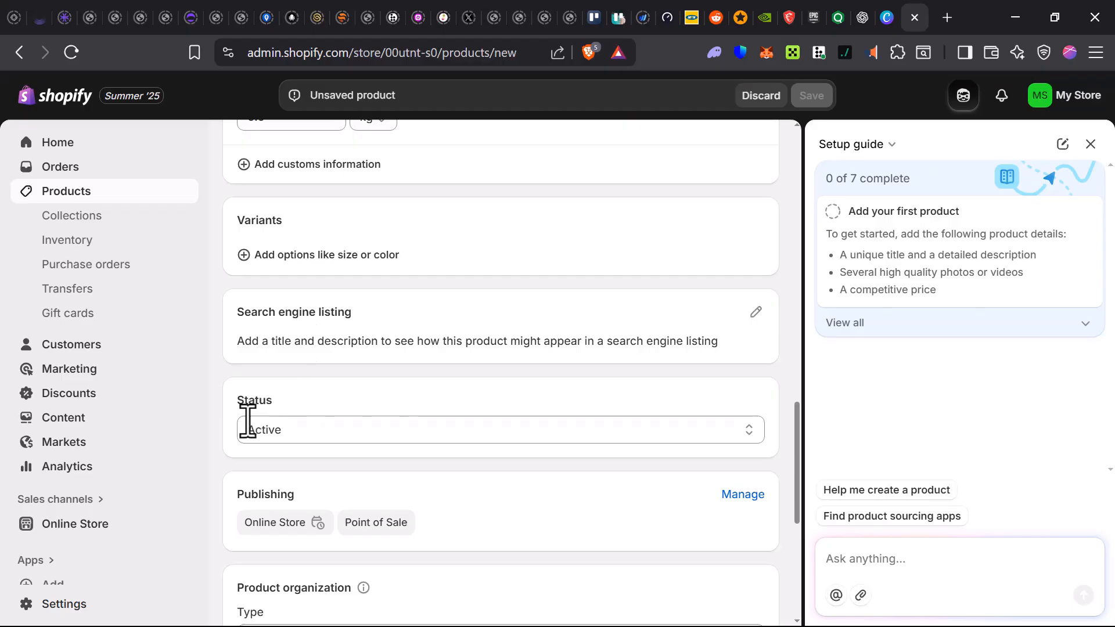
scroll(597, 604, "down", 1)
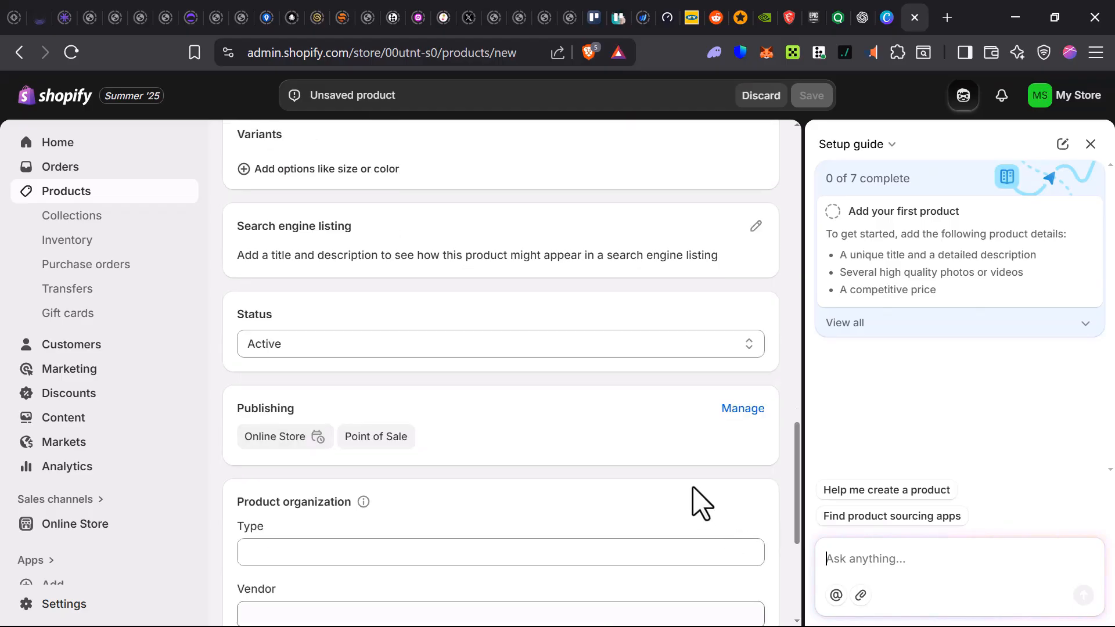
scroll(701, 503, "up", 11)
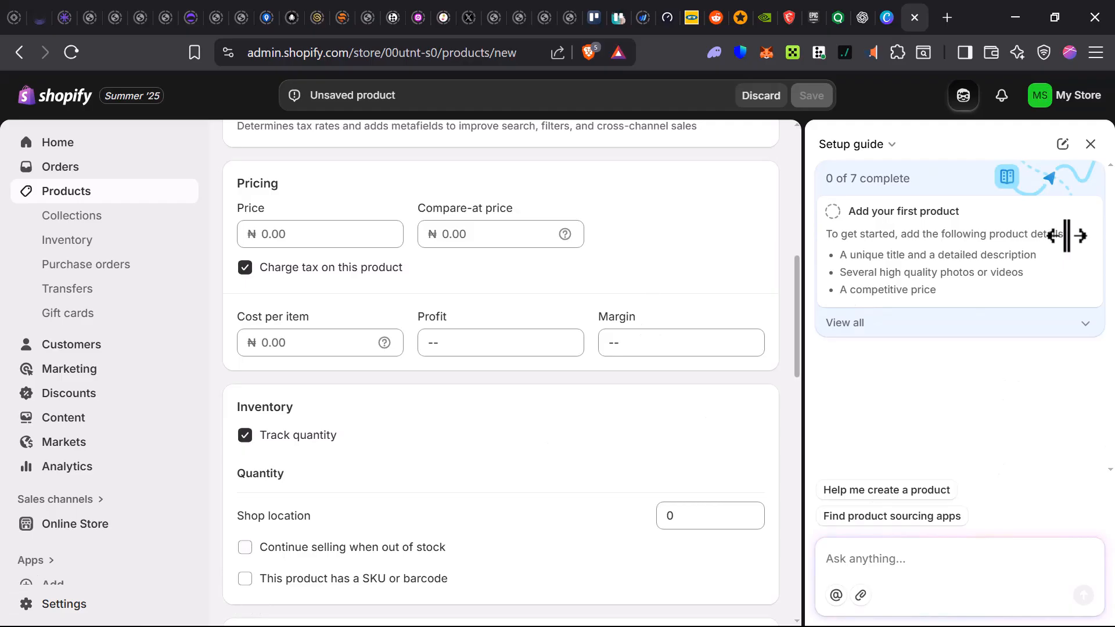
scroll(483, 351, "up", 10)
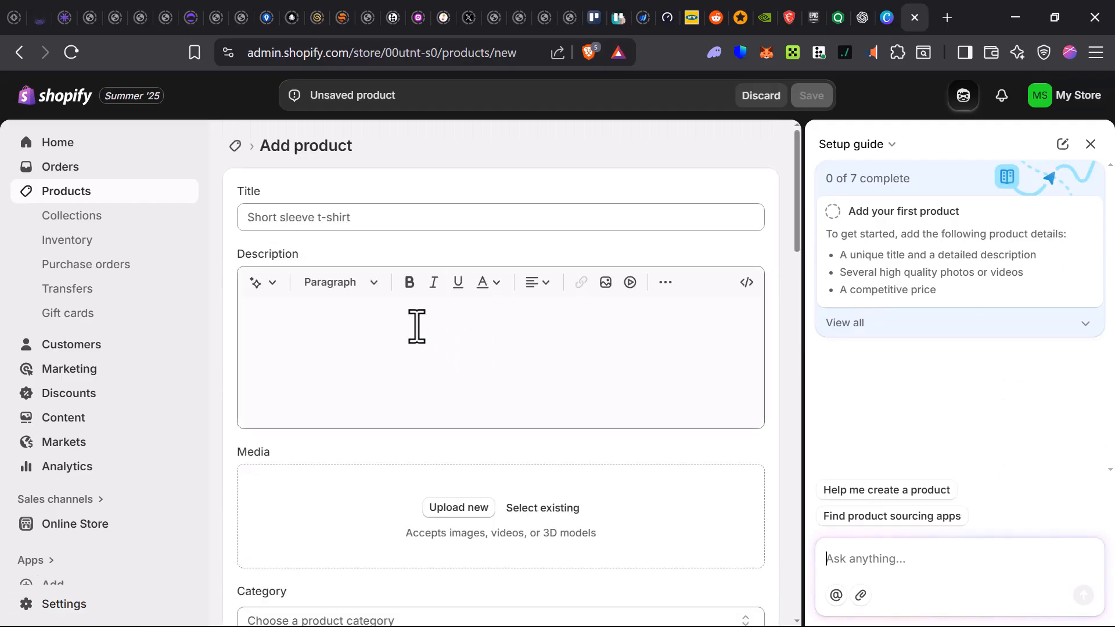
- Put the cursor in the product Title field to name the product
left_click(301, 214)
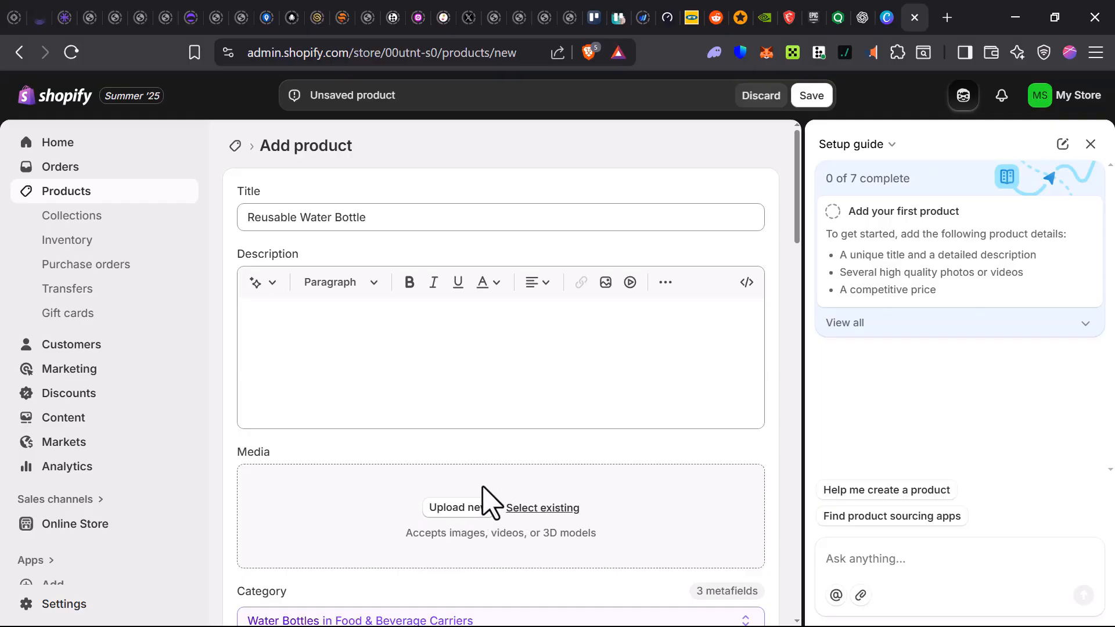
- Upload the five-pastel-reusable-water-bottles image from Downloads to the product's Media
left_click(530, 516)
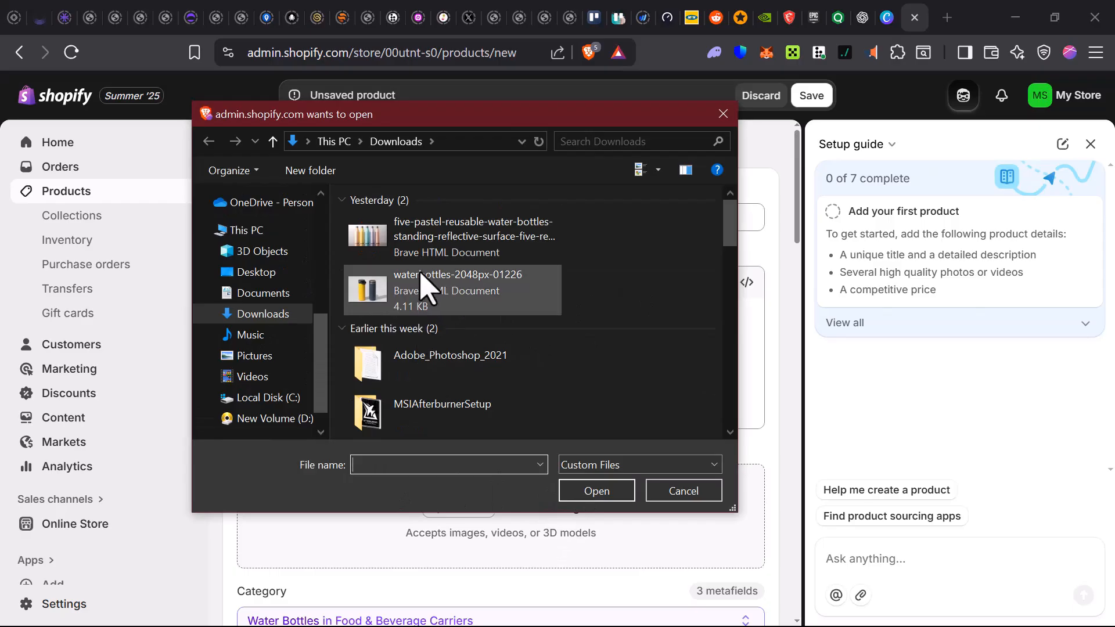
left_click(443, 249)
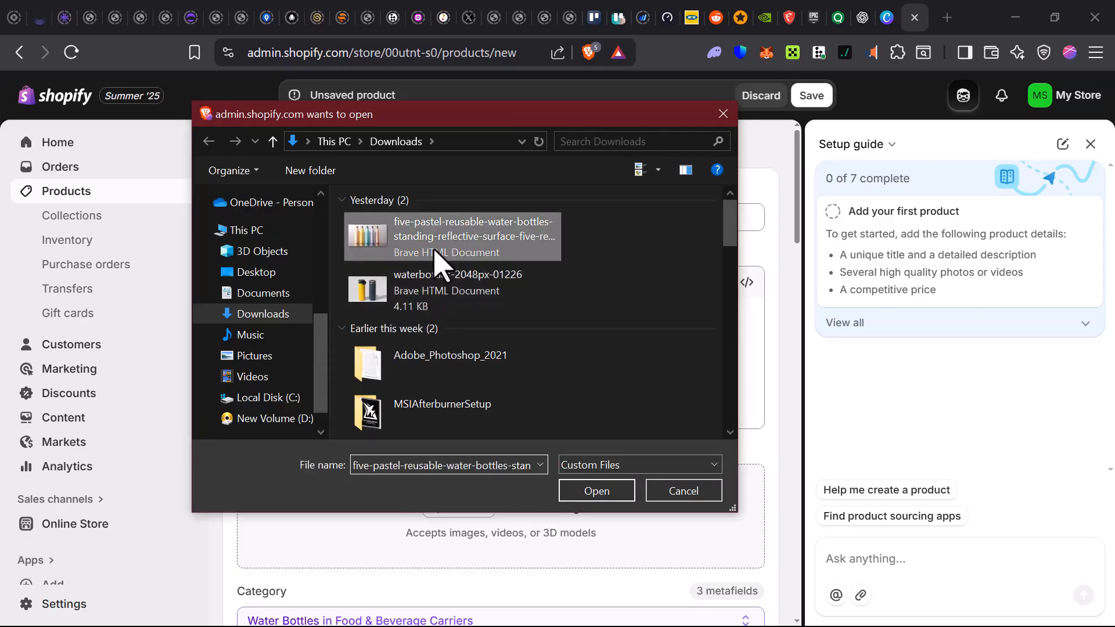
left_click(596, 492)
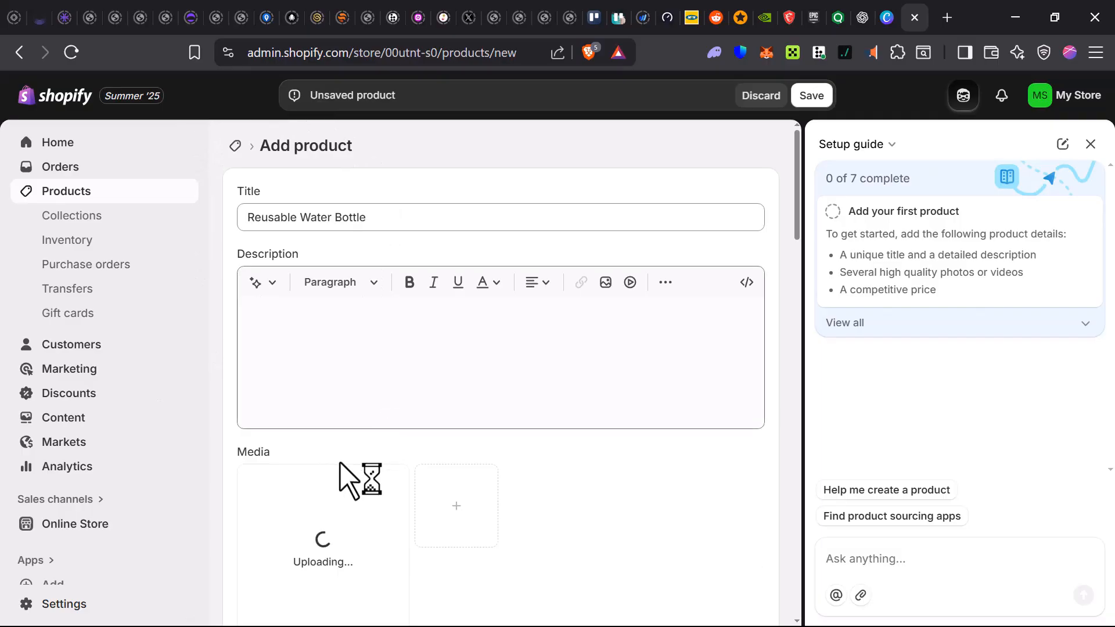
scroll(395, 474, "down", 3)
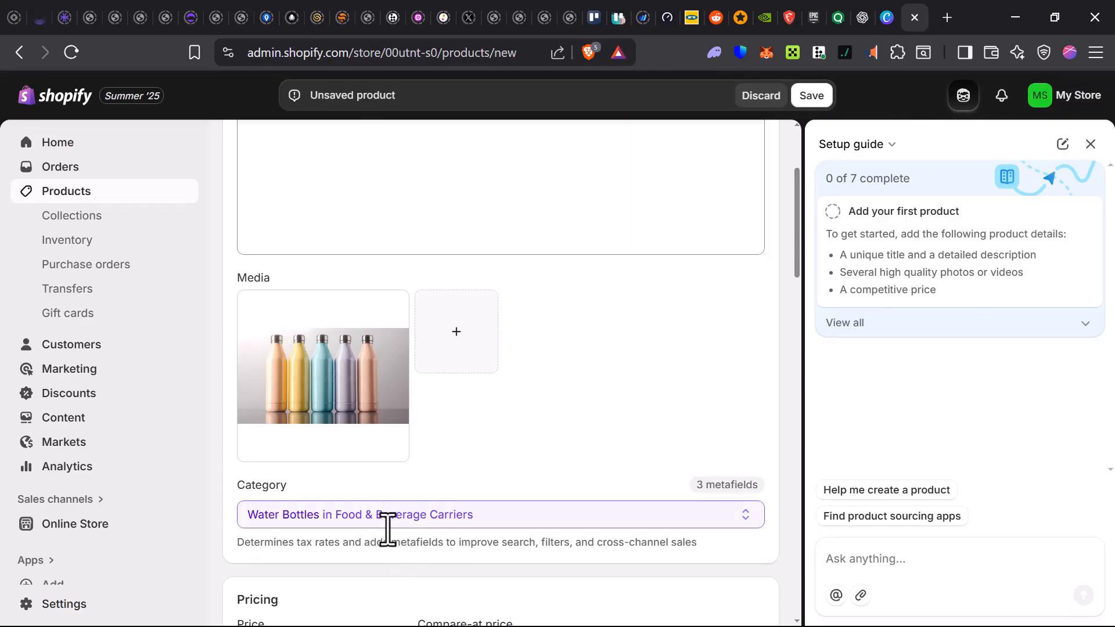
- Go through the price, cost per item and profit fields in the Pricing section
scroll(385, 530, "down", 2)
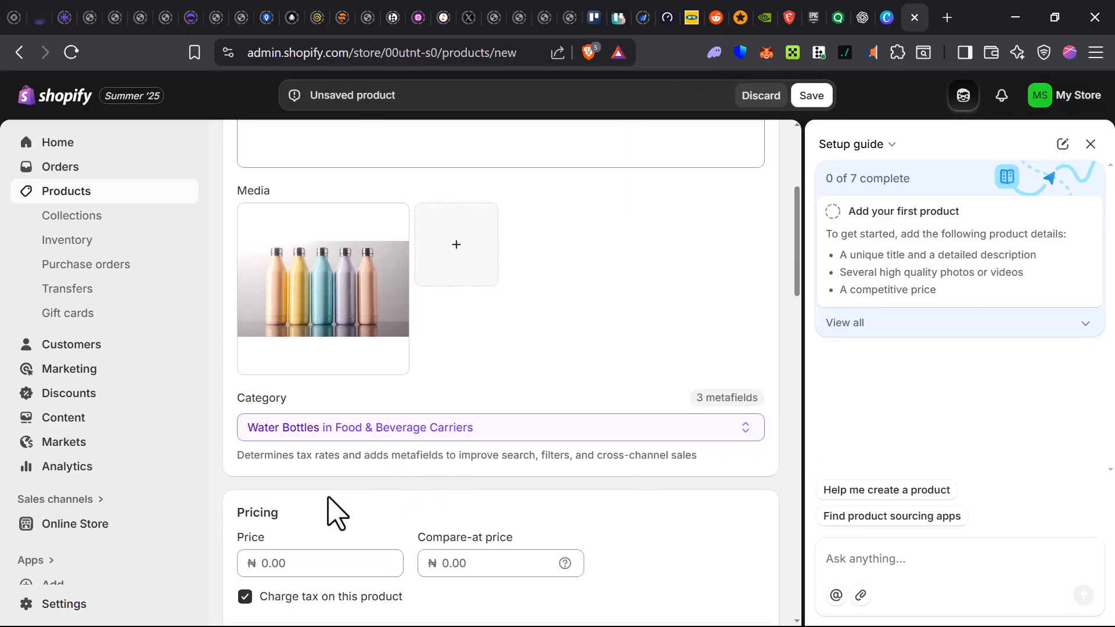
scroll(325, 470, "down", 3)
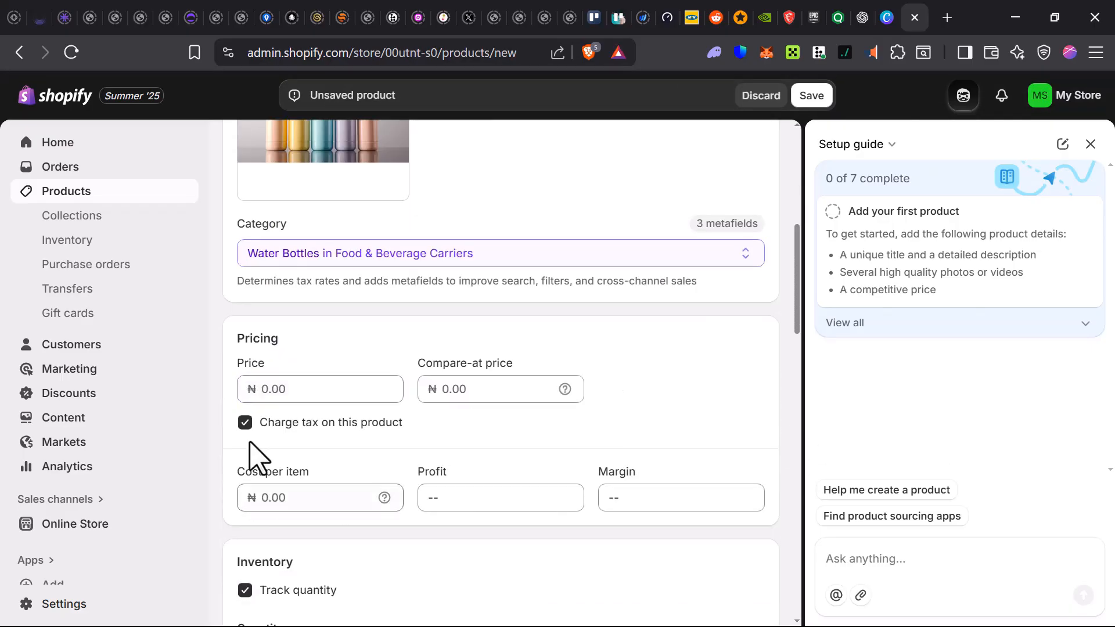
left_click(288, 388)
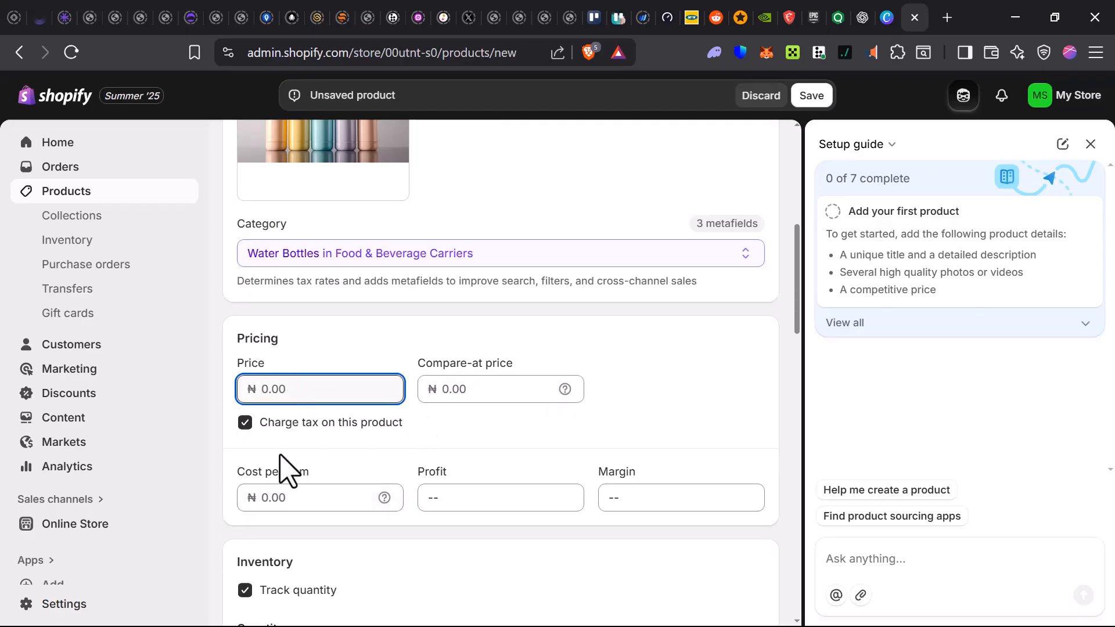
left_click(317, 496)
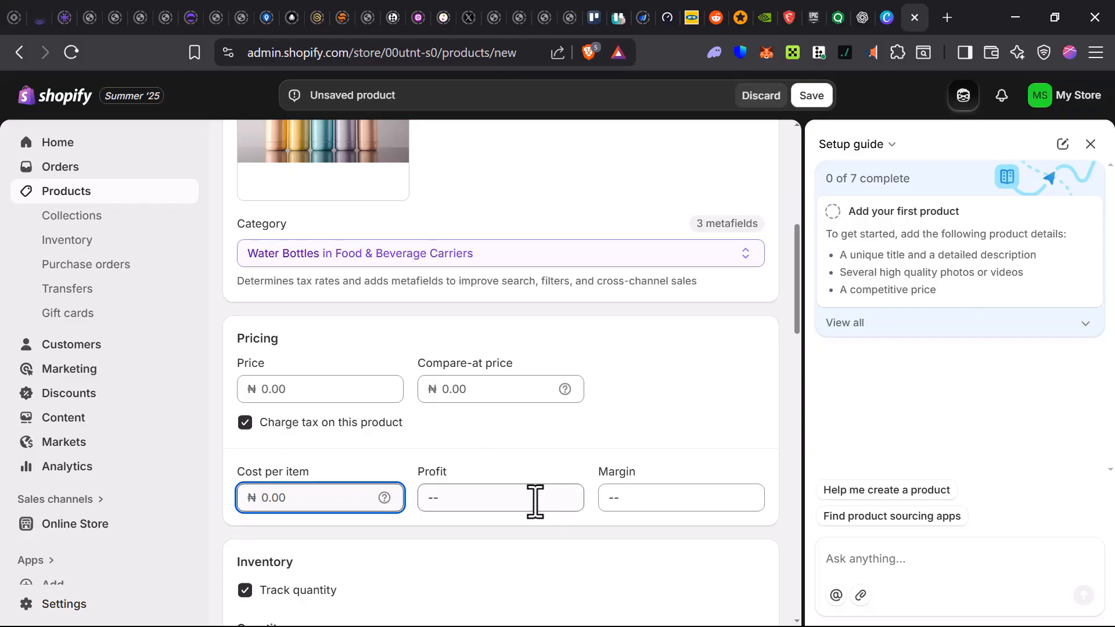
key("Tab")
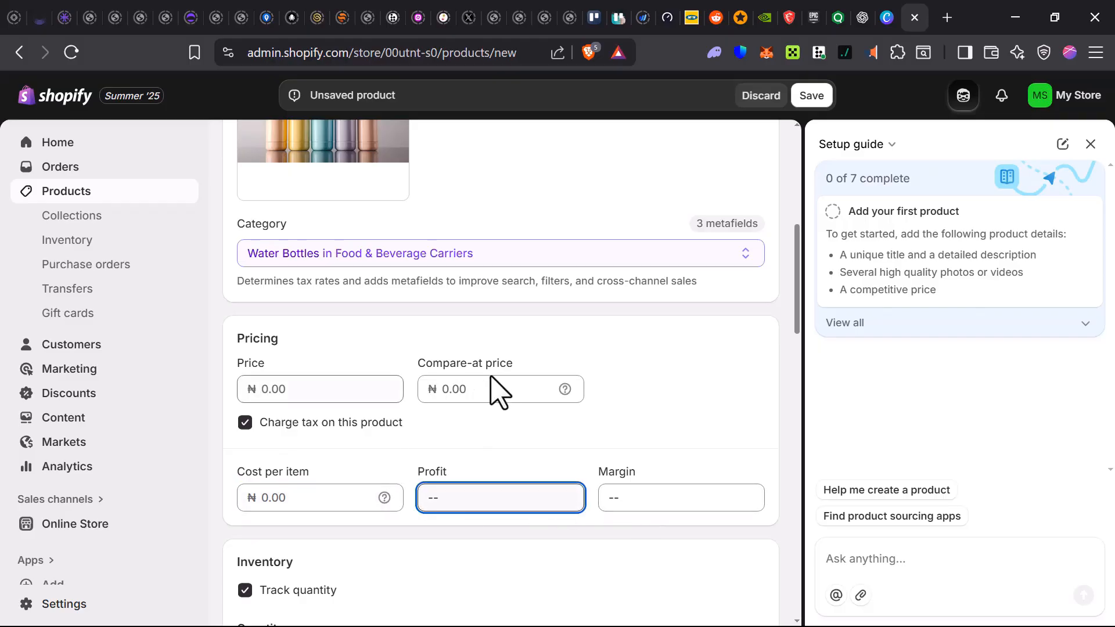
- Stock 100 units at Shop location, continue selling when out of stock, and set weight to 3 kg
scroll(485, 385, "down", 3)
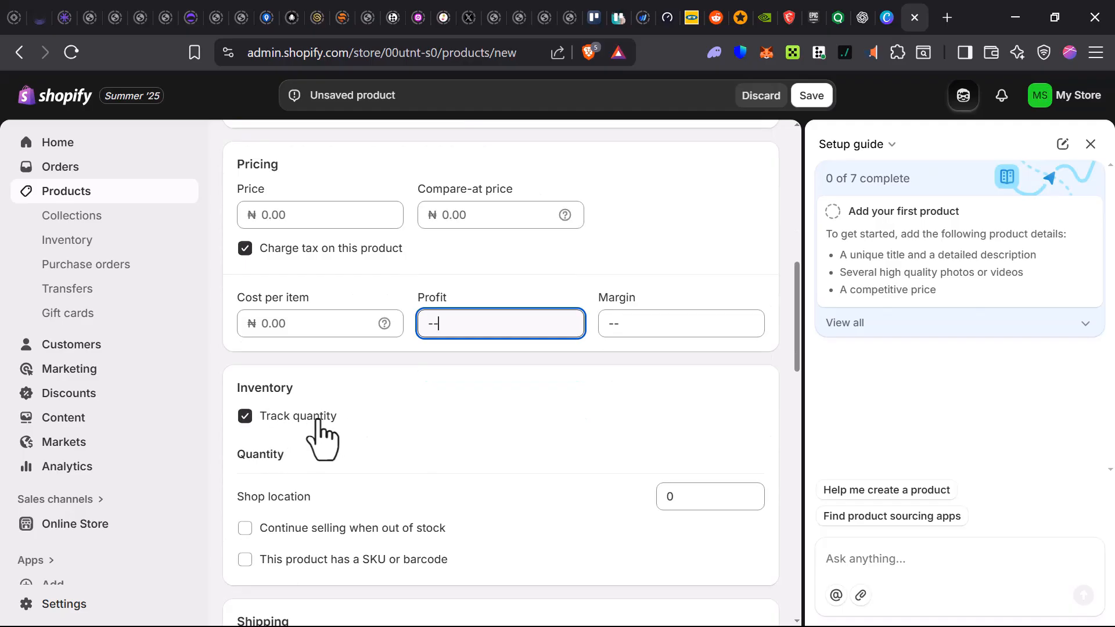
left_click(709, 504)
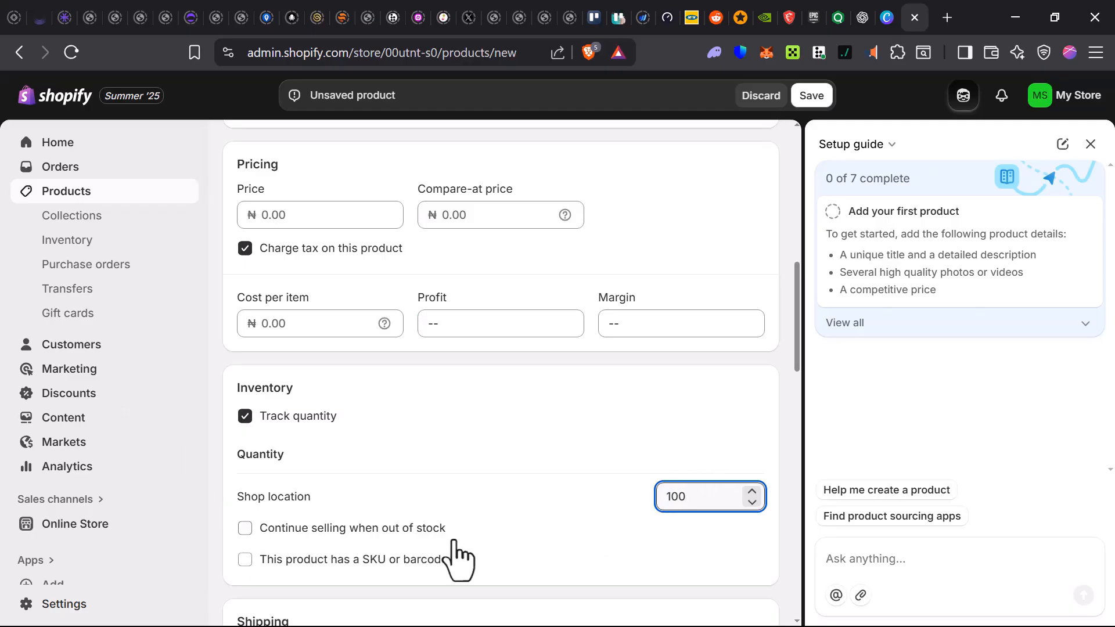
left_click(242, 528)
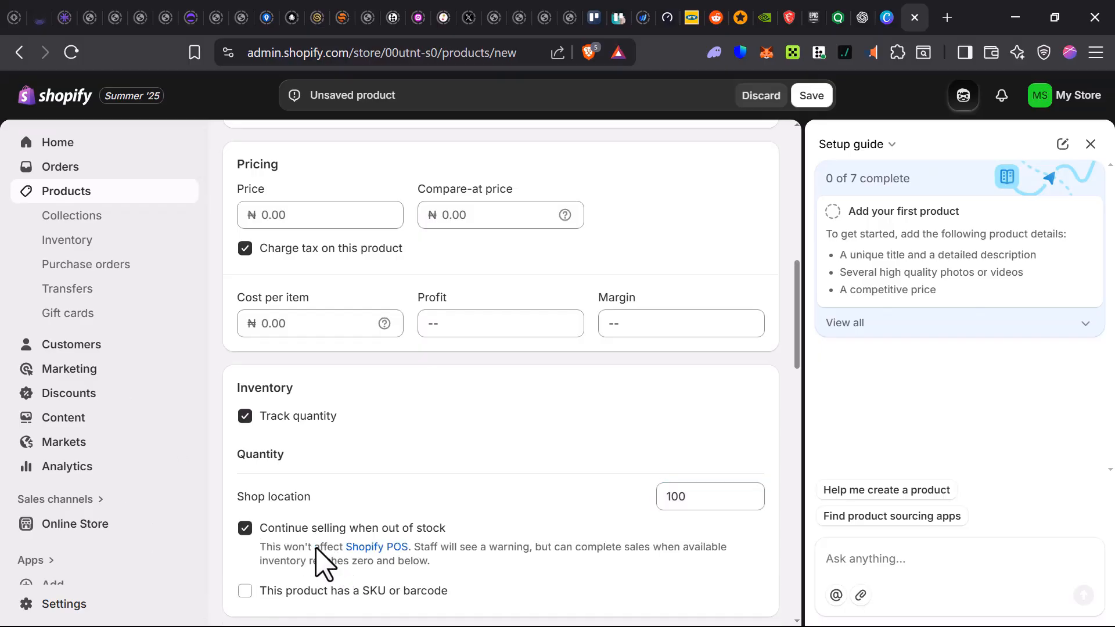
scroll(314, 590, "down", 6)
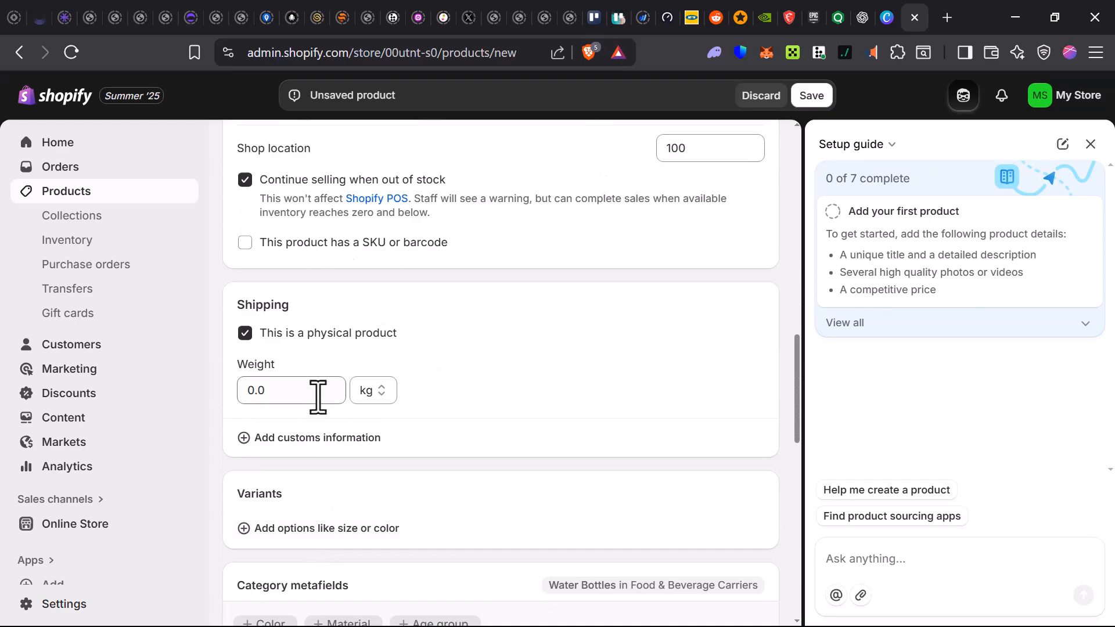
left_click(293, 391)
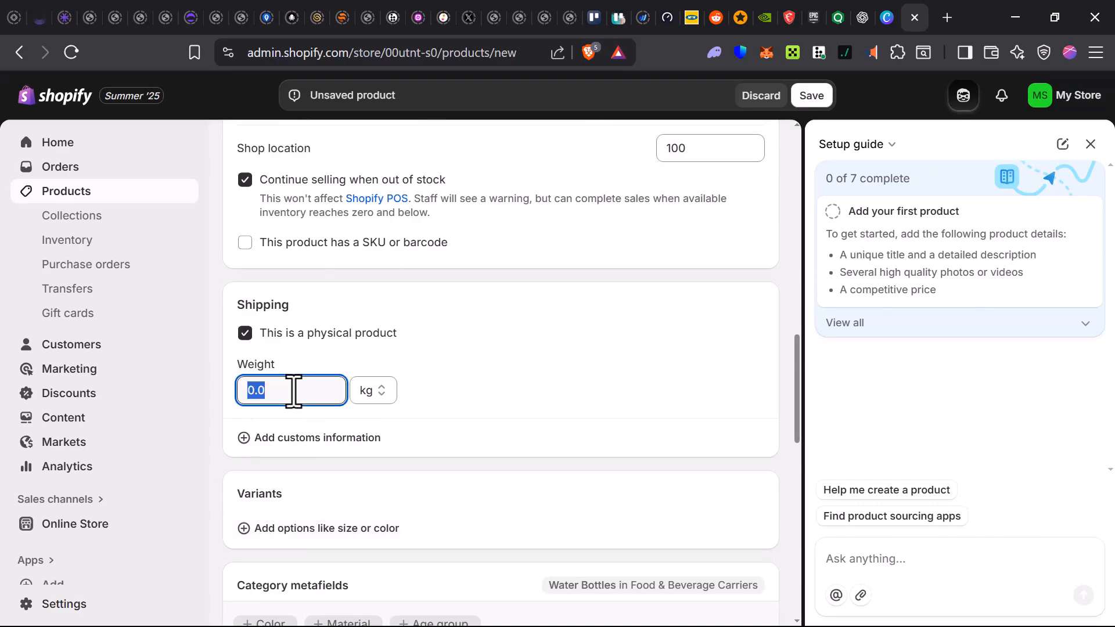
scroll(296, 418, "down", 2)
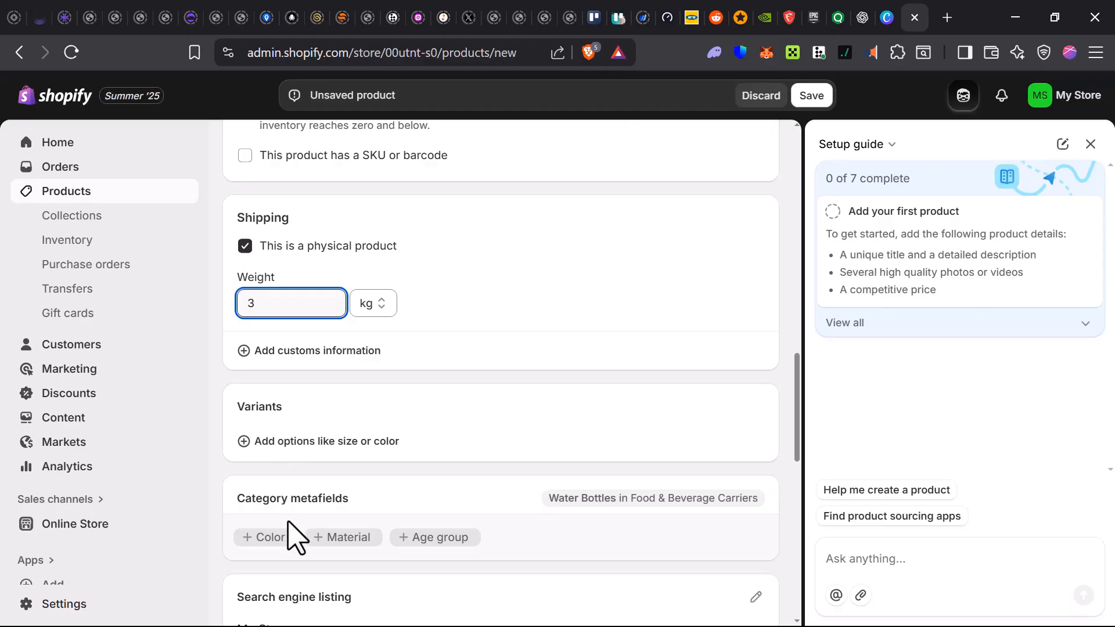
left_click(606, 519)
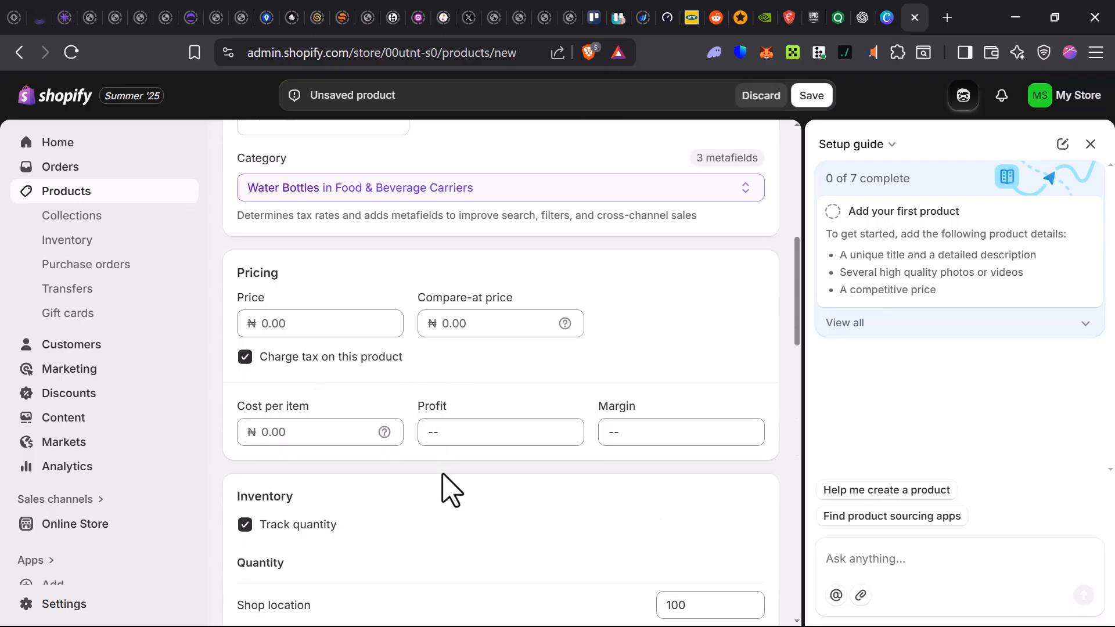
scroll(450, 487, "down", 15)
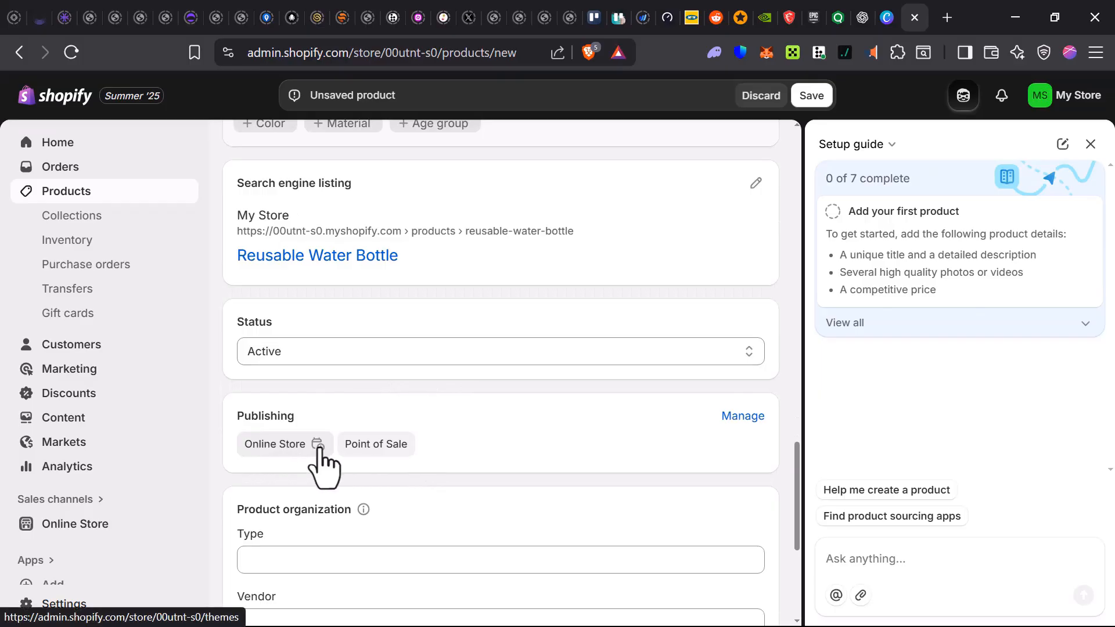
scroll(293, 523, "down", 2)
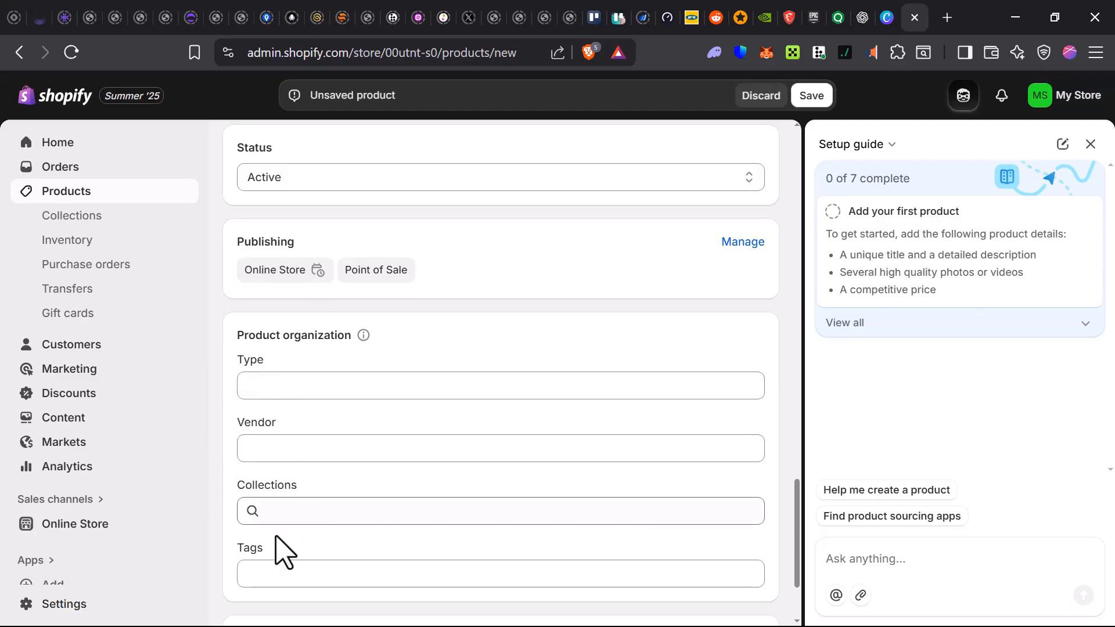
scroll(401, 366, "down", 3)
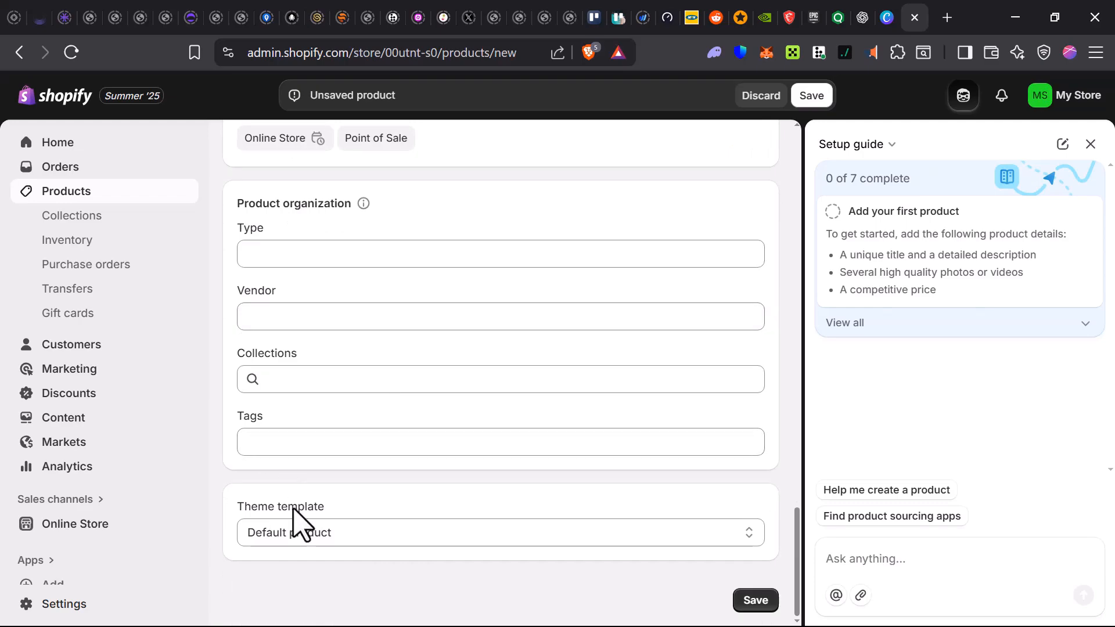
left_click(367, 539)
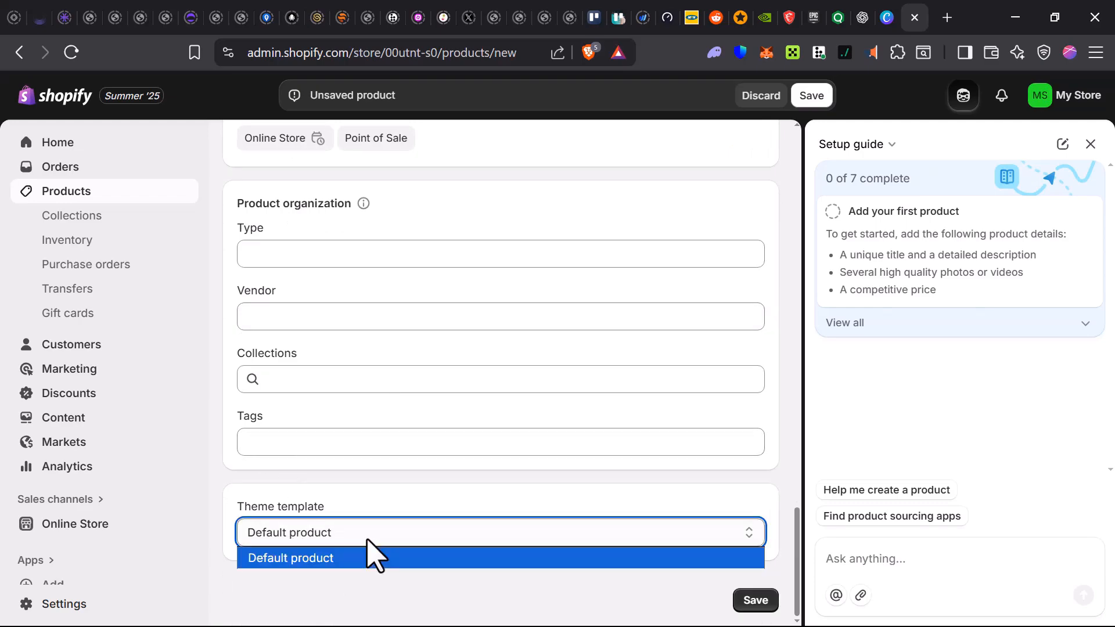
left_click(326, 589)
scroll(334, 604, "up", 15)
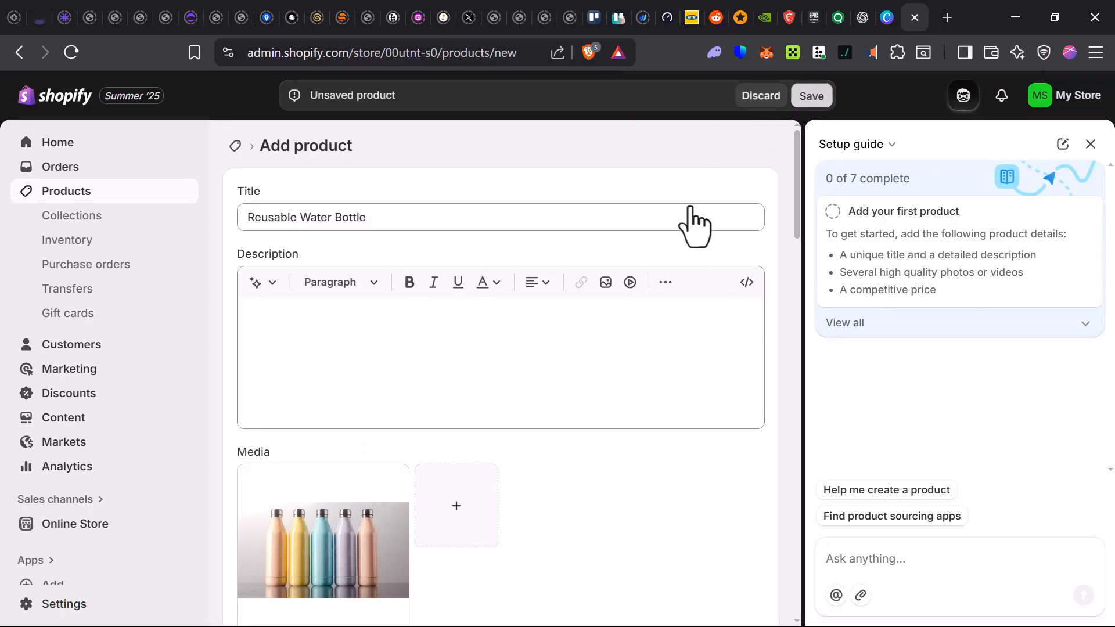
- Save the new Reusable Water Bottle product with Ctrl+S
key("ctrl+s")
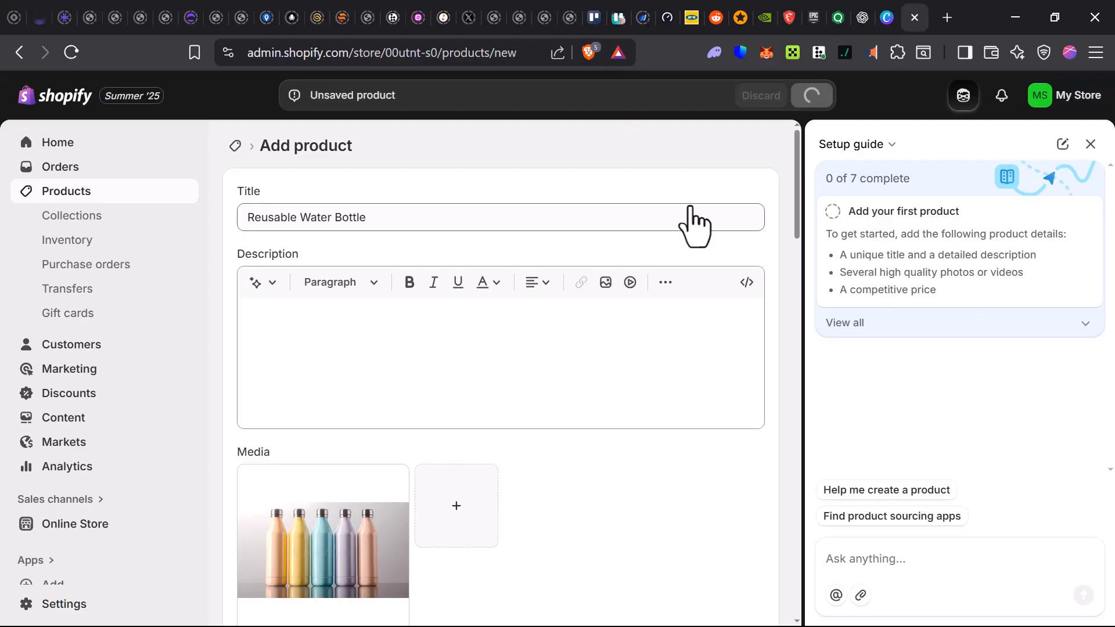